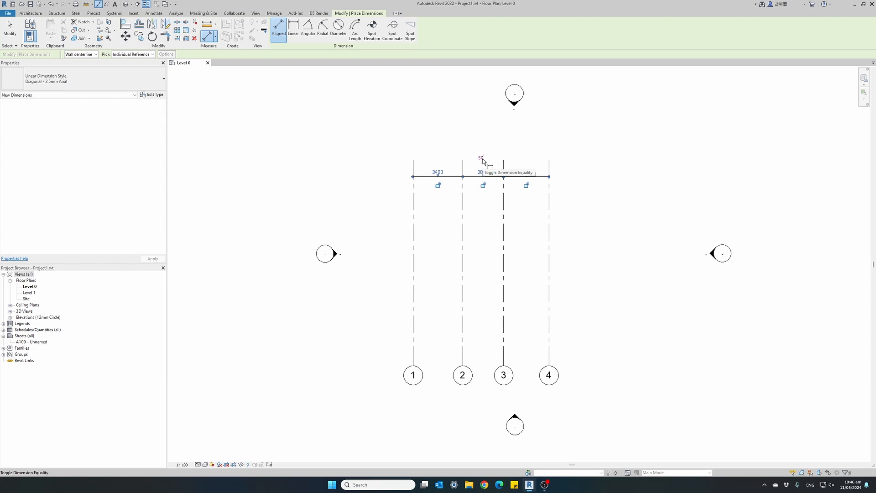
# Apply the equality constraint to the dimension string across grids 1 to 4 and finish dimensioning.
pyautogui.click(482, 161)
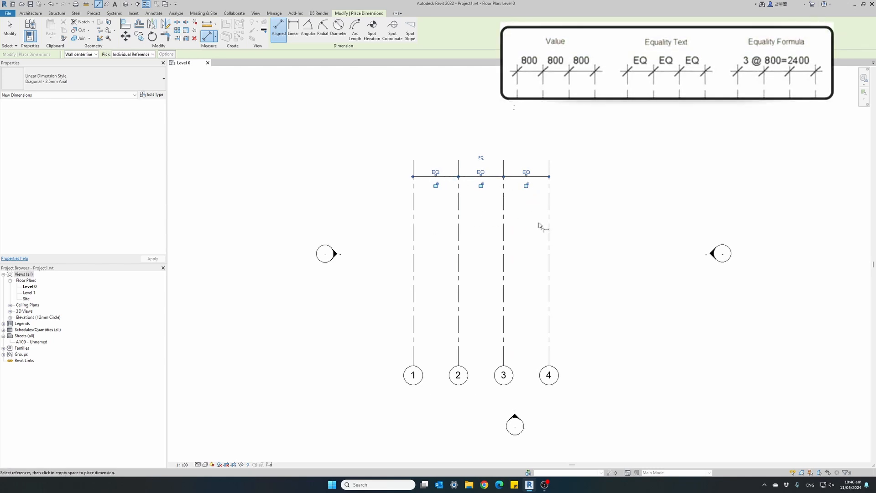
pyautogui.press('Escape')
pyautogui.press('Escape')
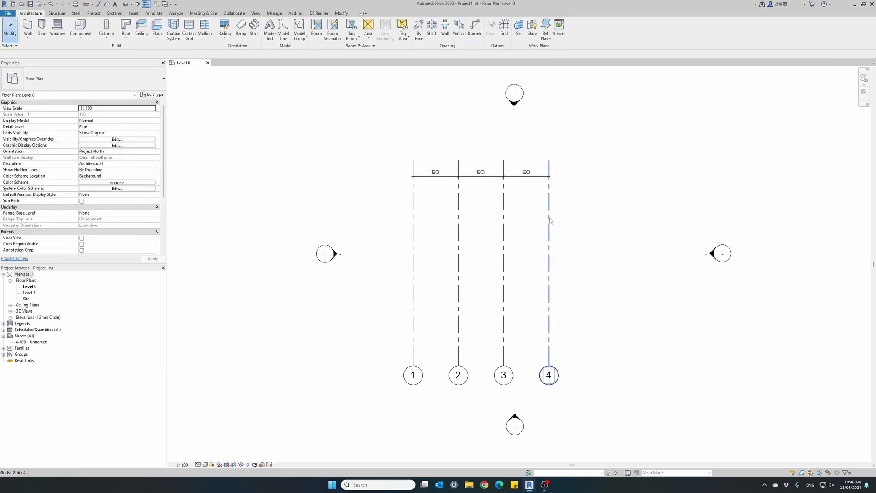
# Move grid 4 away from grid 1 until the overall distance between them is 14400.
pyautogui.click(550, 220)
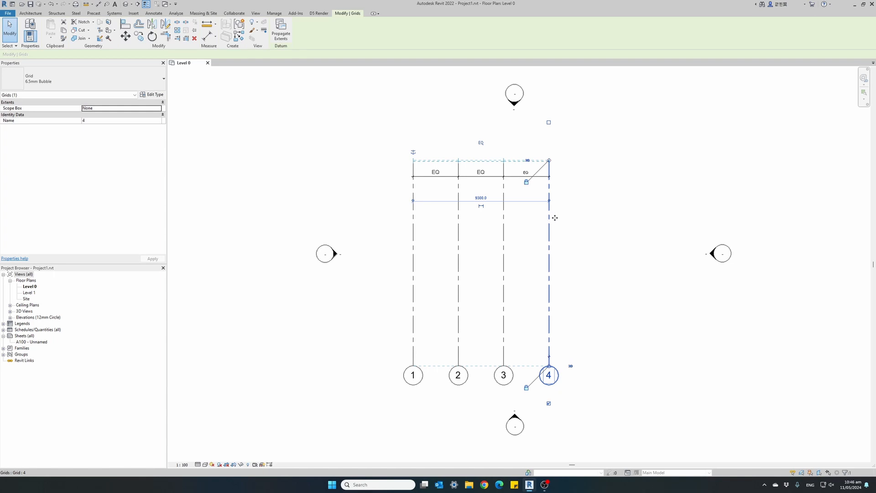
pyautogui.moveTo(550, 221); pyautogui.dragTo(623, 217)
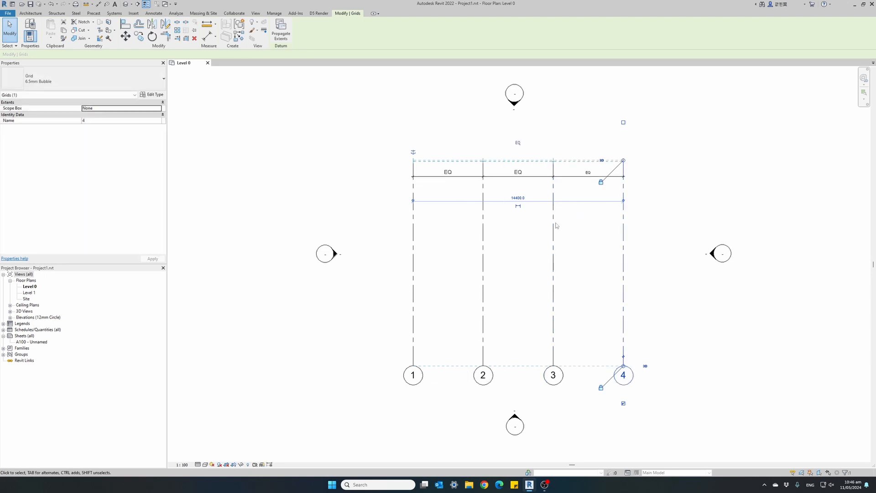
pyautogui.click(515, 239)
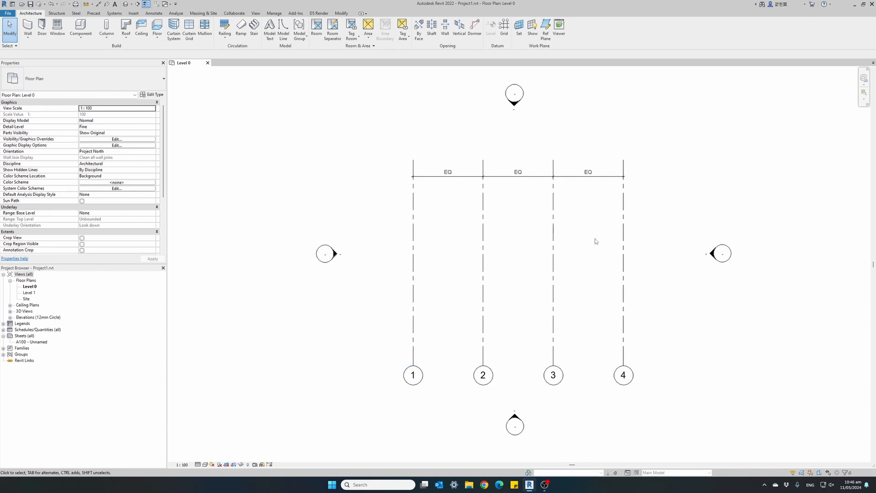
# Reposition grid 1 by setting its distance to grid 4 to 15000.
pyautogui.click(412, 226)
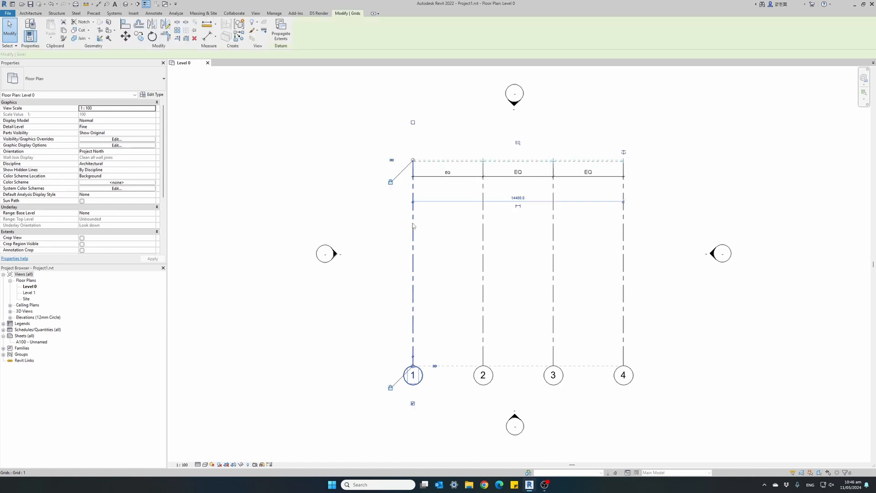
pyautogui.click(518, 200)
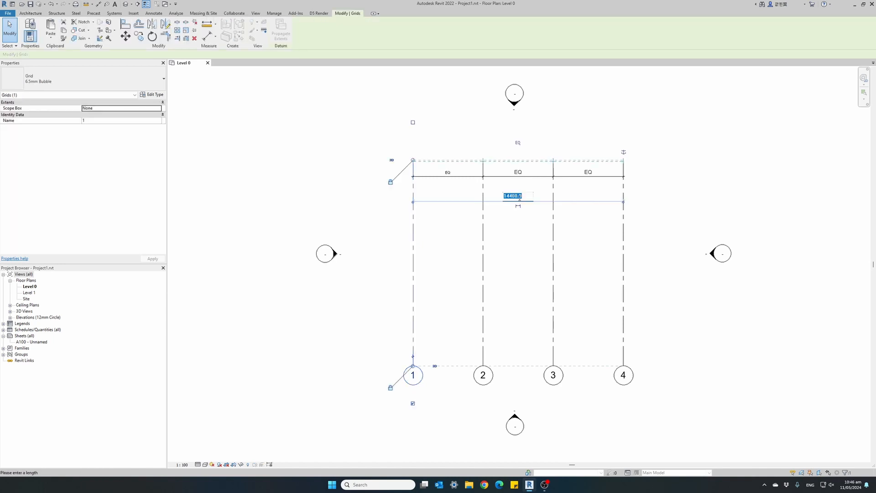
pyautogui.write('1')
pyautogui.press('Return')
pyautogui.click(427, 221)
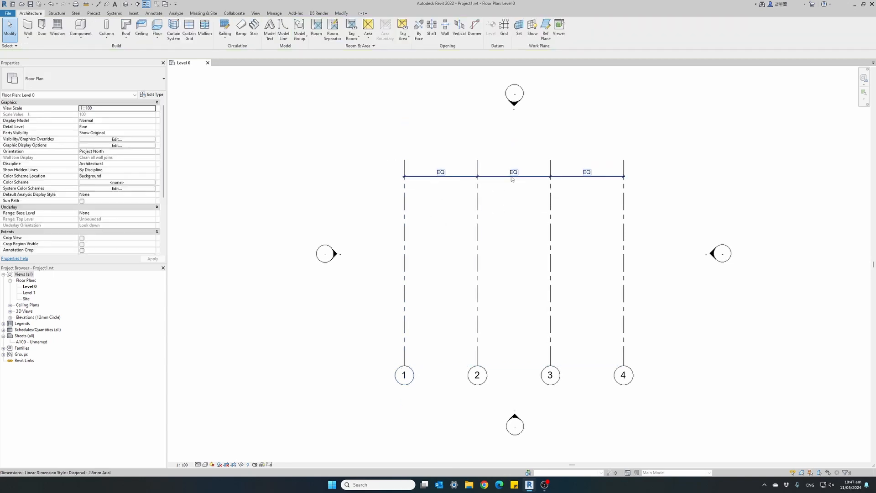
# Delete the equality dimension string across grids 1 to 4 while leaving the grids constrained.
pyautogui.click(572, 180)
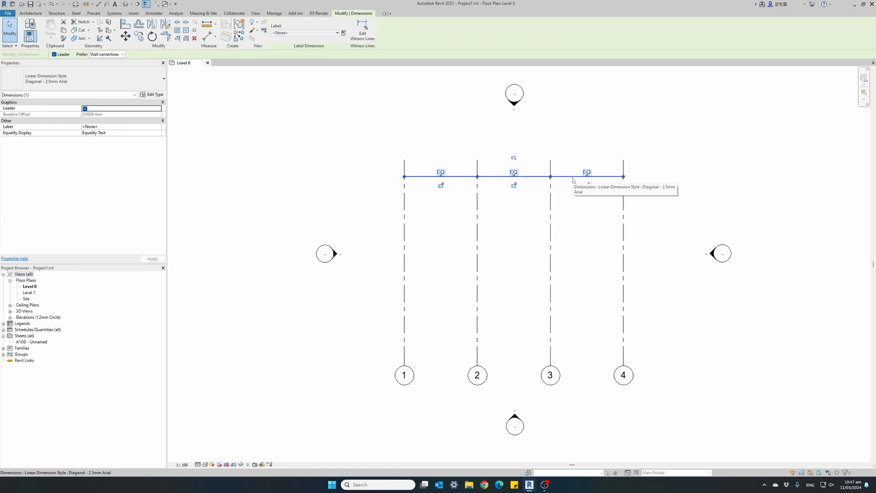
pyautogui.press('Delete')
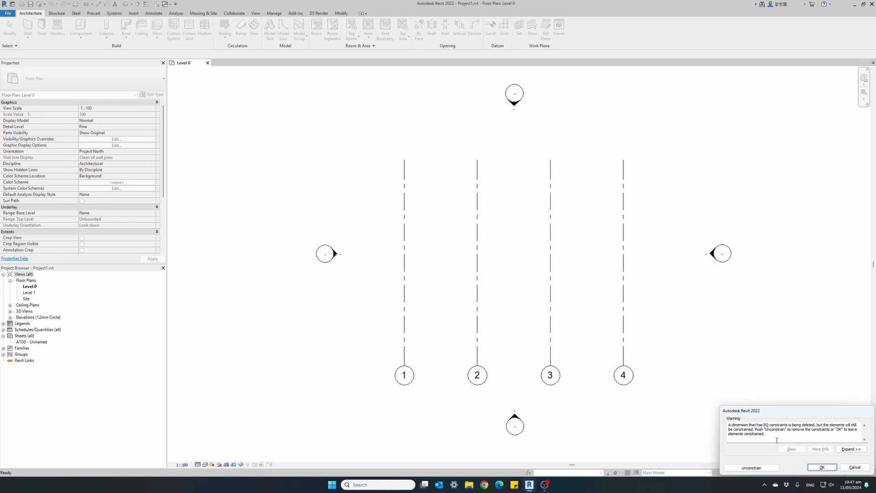
pyautogui.click(821, 468)
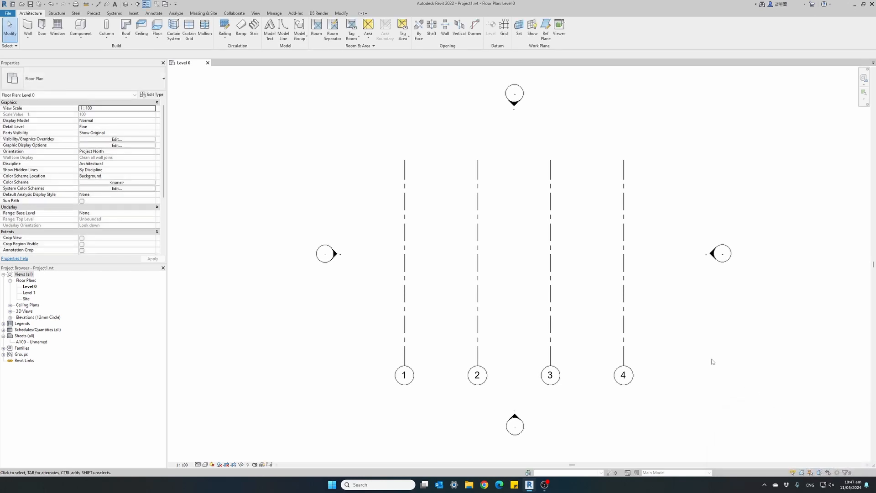
# Move grid 4 inward to 14400 from grid 1, and set that distance back to 15000.
pyautogui.click(623, 278)
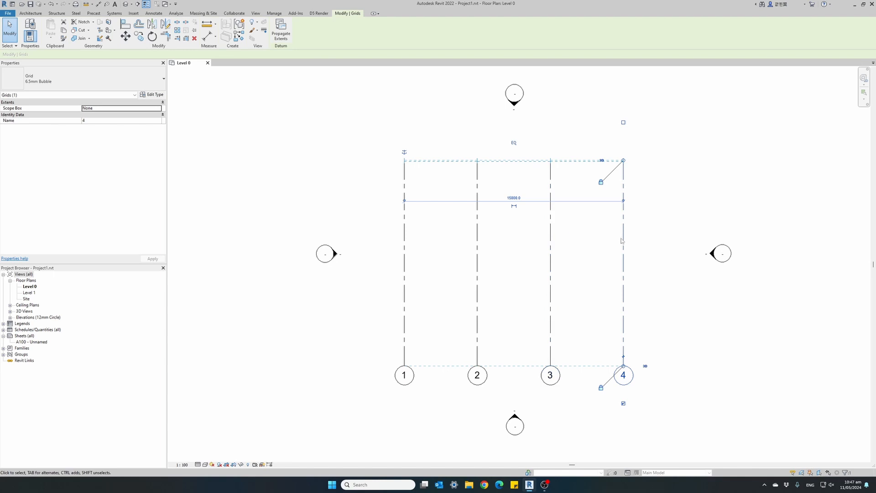
pyautogui.moveTo(624, 238)
pyautogui.mouseDown()
pyautogui.moveTo(650, 236)
pyautogui.moveTo(615, 238)
pyautogui.mouseUp()
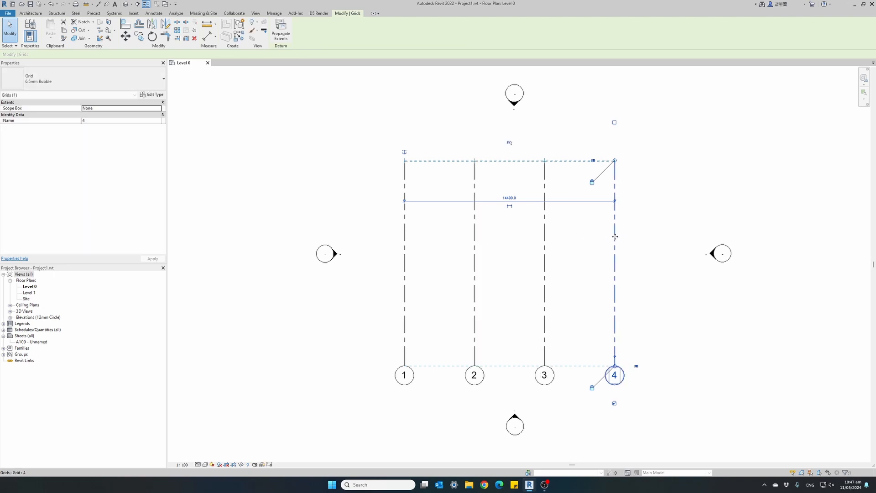
pyautogui.click(509, 198)
pyautogui.write('15000')
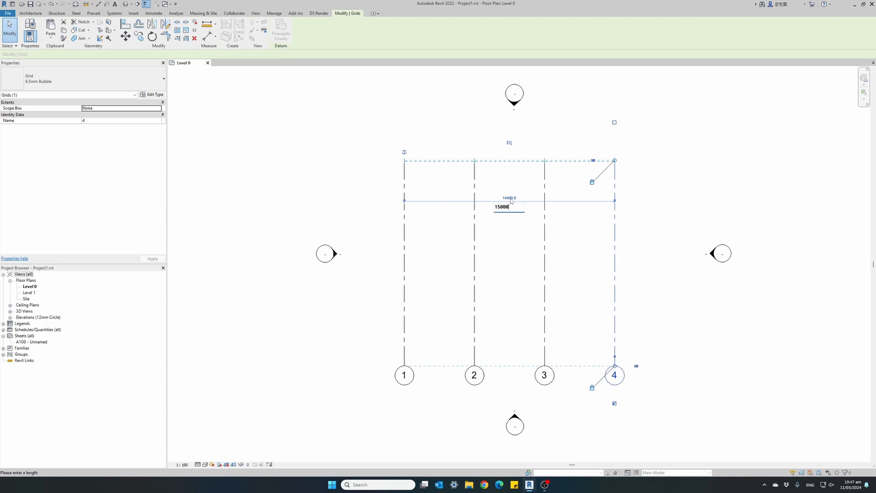
pyautogui.press('Return')
pyautogui.press('Escape')
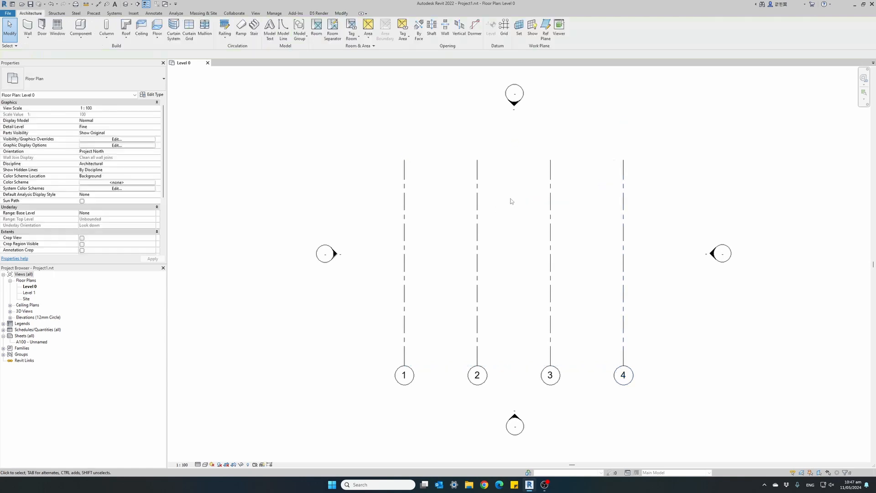
# Draw three horizontal grid lines across grids 1 to 4, spaced about 4300 and 4800 mm apart from top to bottom.
pyautogui.click(504, 26)
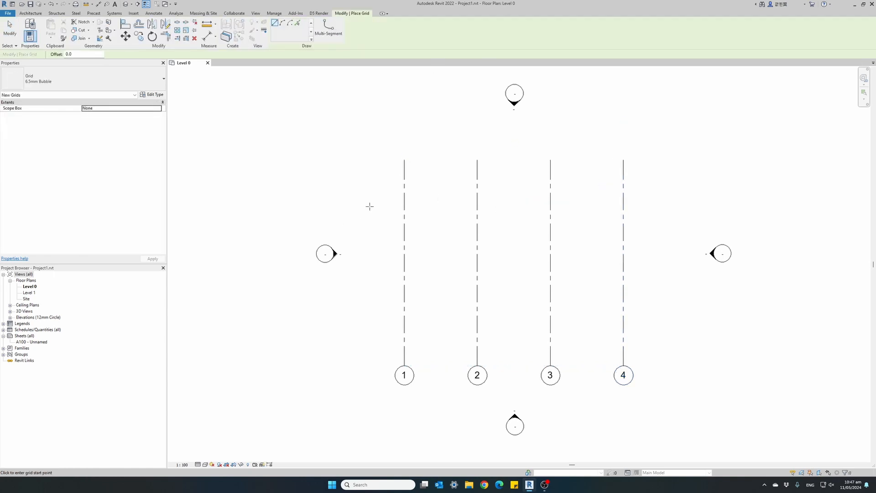
pyautogui.click(358, 197)
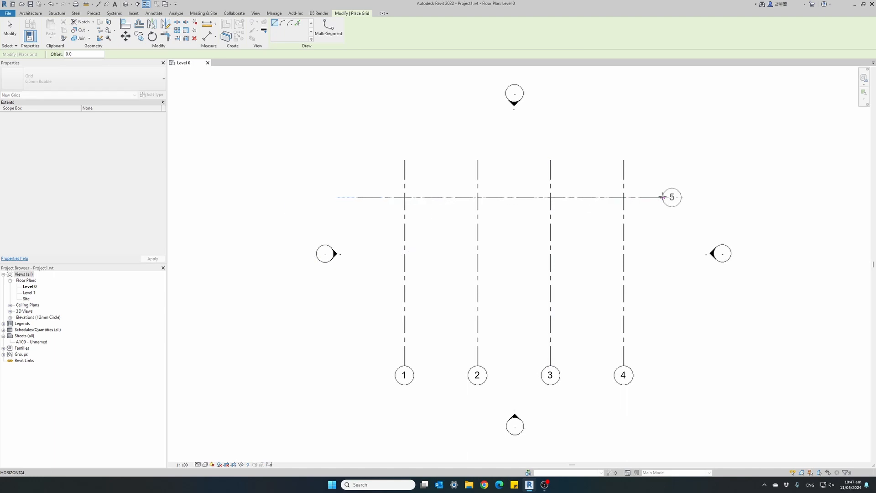
pyautogui.click(663, 197)
pyautogui.click(359, 260)
pyautogui.click(663, 260)
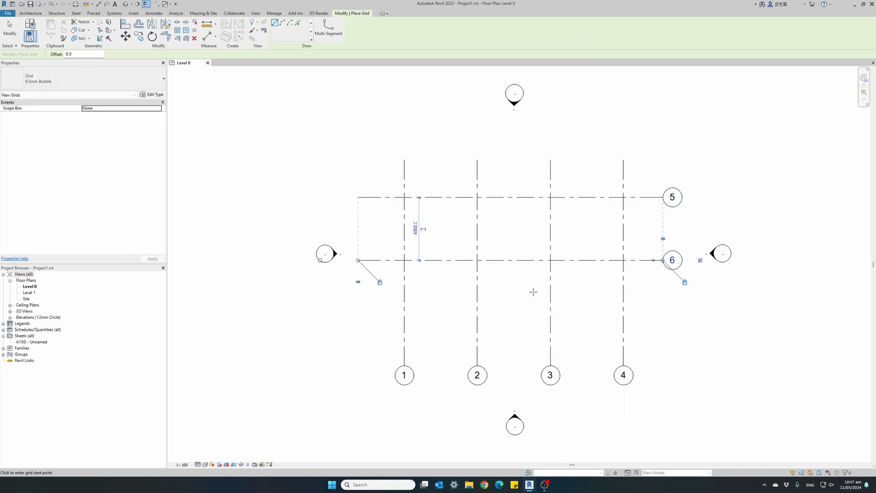
pyautogui.click(357, 330)
pyautogui.click(662, 330)
pyautogui.press('Escape')
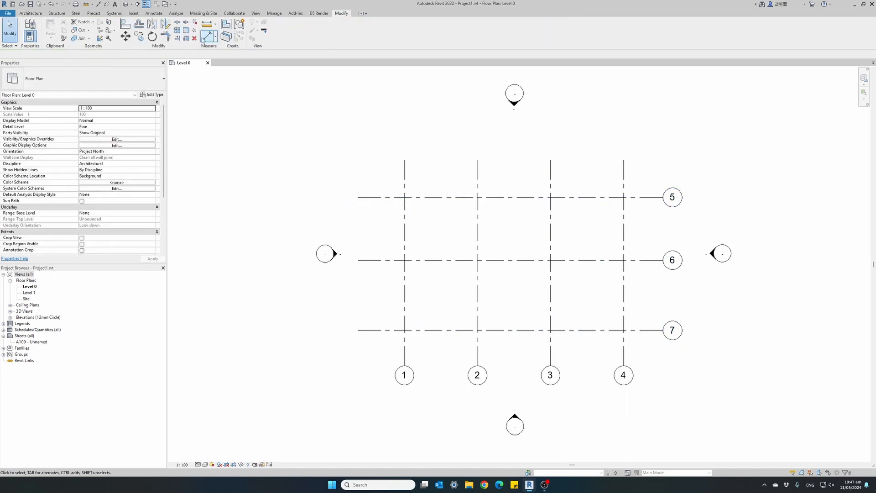
# Place an aligned dimension string across horizontal grids 5, 6 and 7 and apply the equality constraint to it.
pyautogui.press('d')
pyautogui.press('i')
pyautogui.click(370, 197)
pyautogui.click(370, 260)
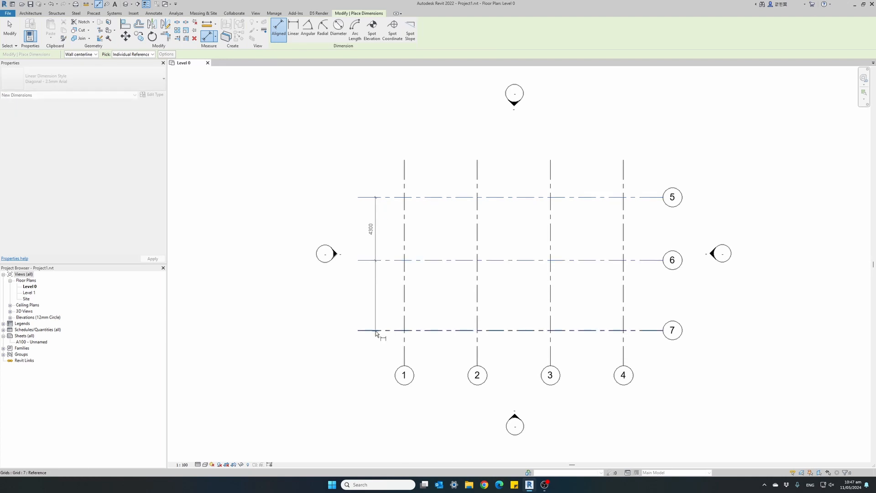
pyautogui.click(370, 330)
pyautogui.click(366, 357)
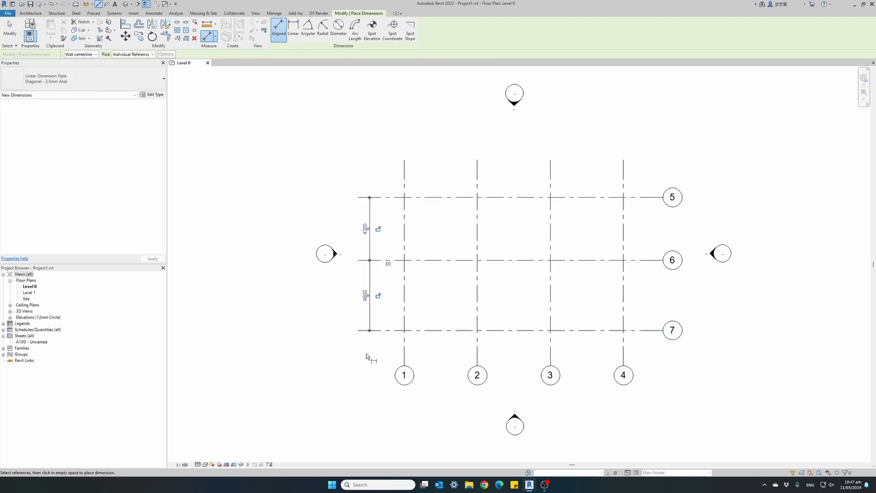
pyautogui.click(388, 264)
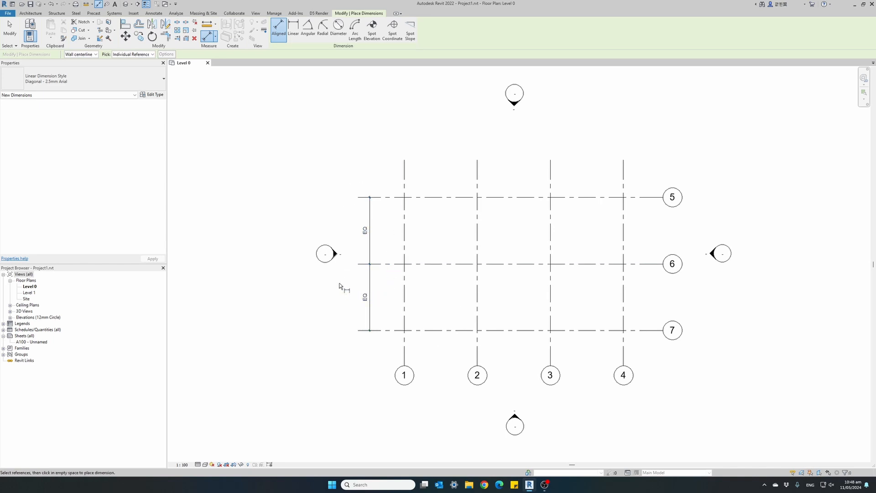
pyautogui.press('Escape')
pyautogui.press('Escape')
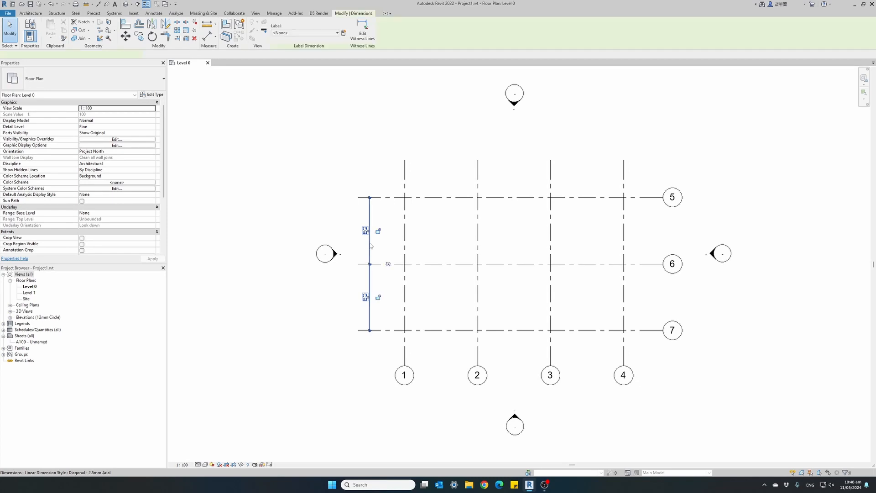
# Delete the equality dimension across grids 5 to 7 while leaving the grids constrained.
pyautogui.click(370, 247)
pyautogui.press('Delete')
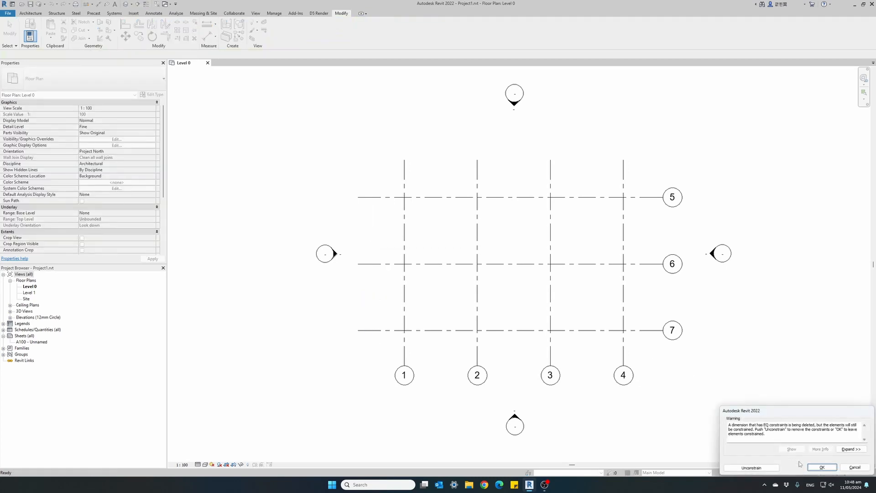
pyautogui.click(821, 467)
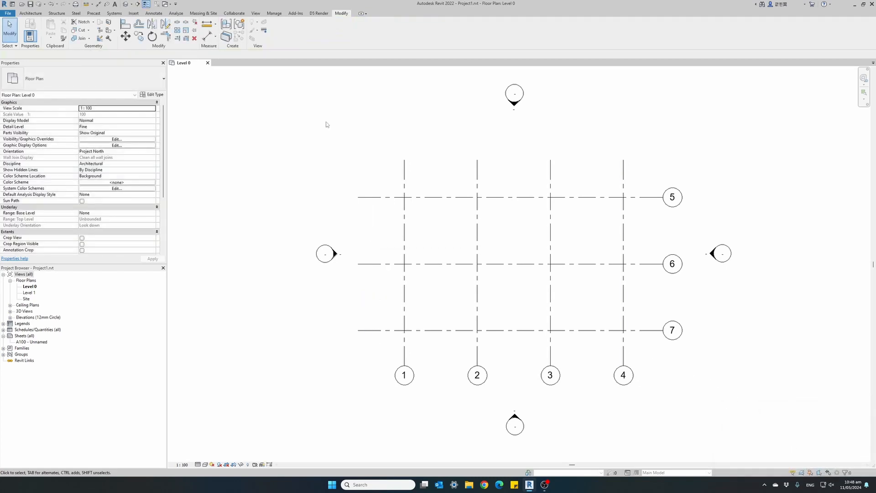
# Place an aligned dimension string across vertical grids 1, 2, 3 and 4 near their upper ends.
pyautogui.click(208, 37)
pyautogui.click(405, 172)
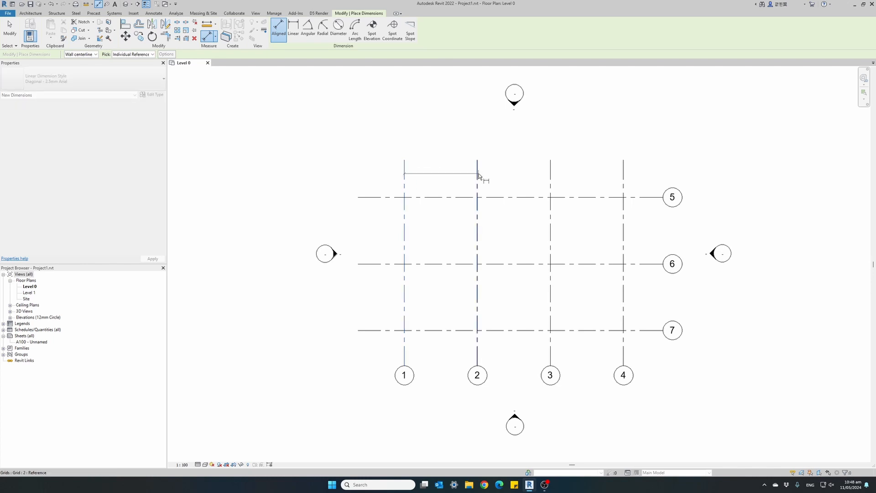
pyautogui.click(477, 173)
pyautogui.click(550, 172)
pyautogui.click(623, 171)
pyautogui.click(602, 170)
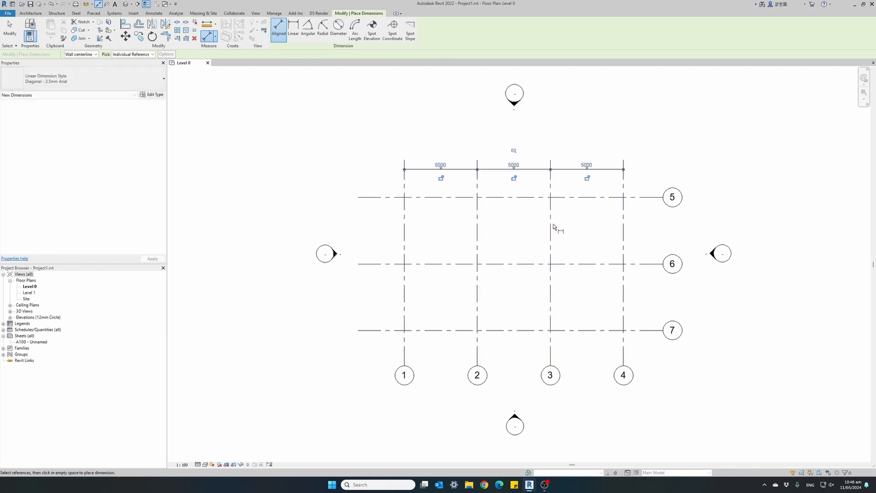
# Add an aligned dimension string across grids 5, 6 and 7 beside grid 1 and leave the dimension command.
pyautogui.click(368, 197)
pyautogui.click(369, 264)
pyautogui.click(368, 330)
pyautogui.click(369, 358)
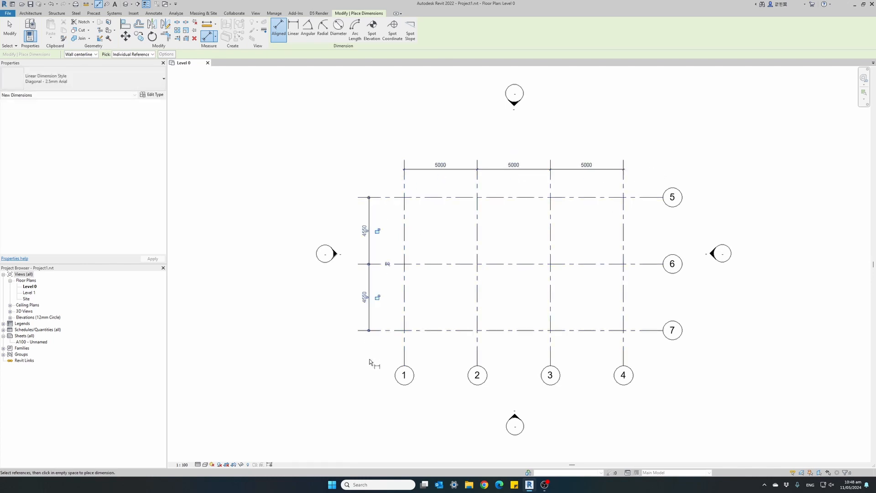
pyautogui.press('Escape')
pyautogui.click(394, 331)
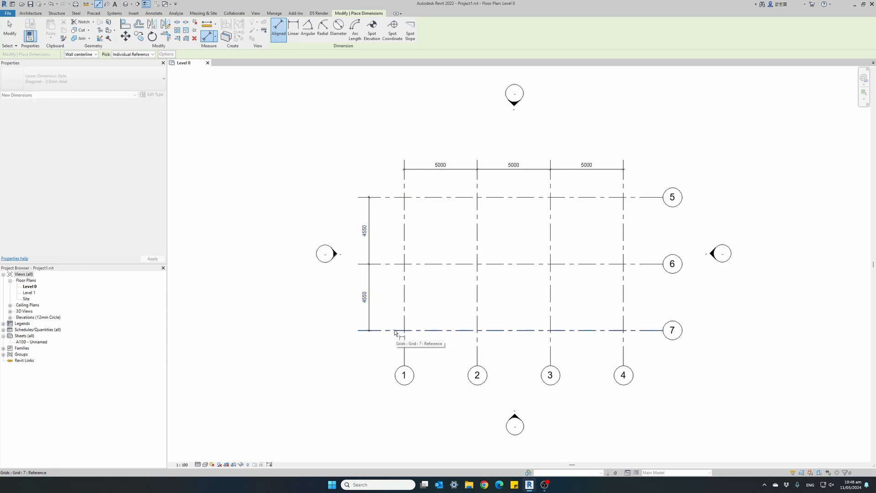
pyautogui.press('Escape')
pyautogui.press('Escape')
# Reposition grid 7 by setting its distance to grid 5 to 10000.
pyautogui.click(394, 329)
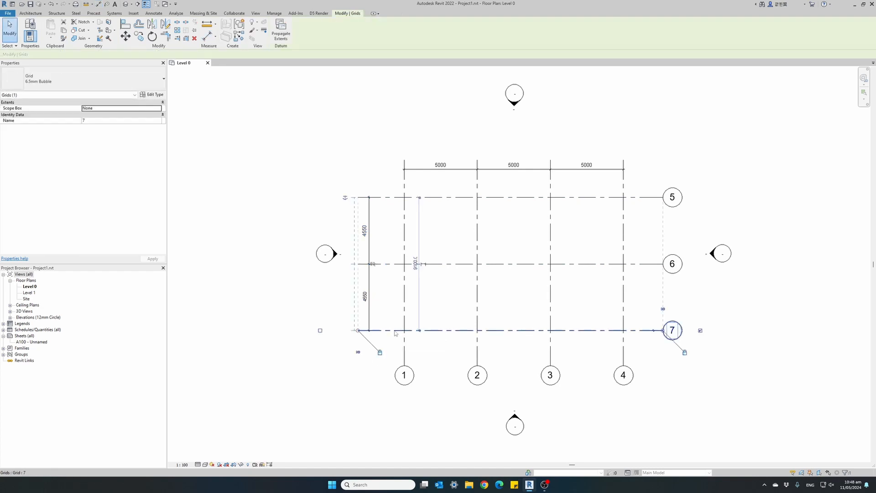
pyautogui.click(416, 271)
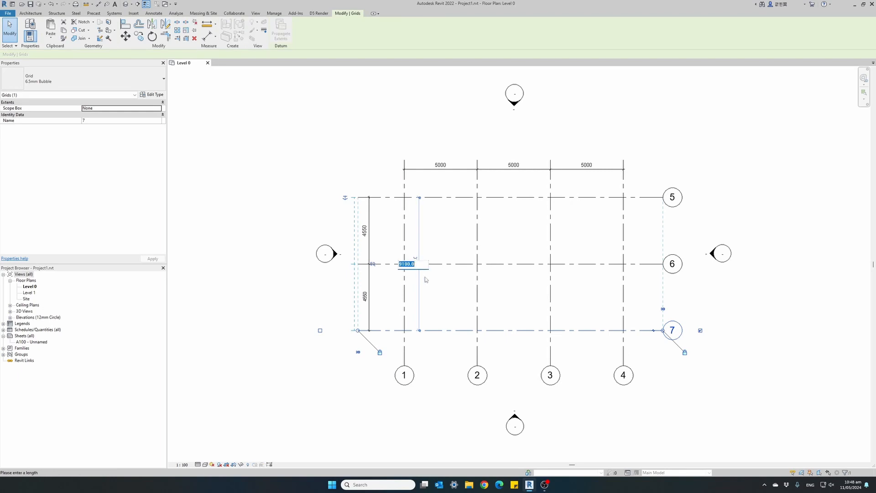
pyautogui.write('10')
pyautogui.press('Return')
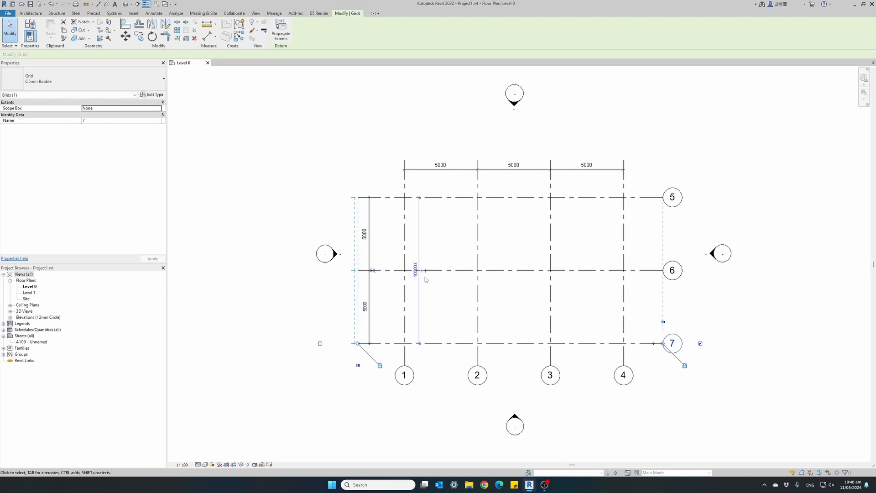
pyautogui.click(314, 309)
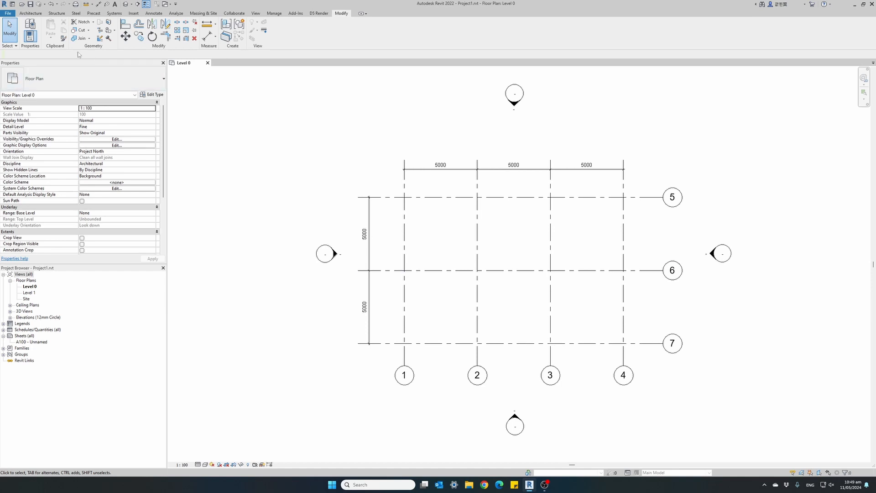
# Draw a closed rectangle of Wall-Ext_102Bwk-75Ins-100LBlk-12P walls, 8000 high, along grids 1, 5, 4 and 7.
pyautogui.click(32, 13)
pyautogui.click(28, 29)
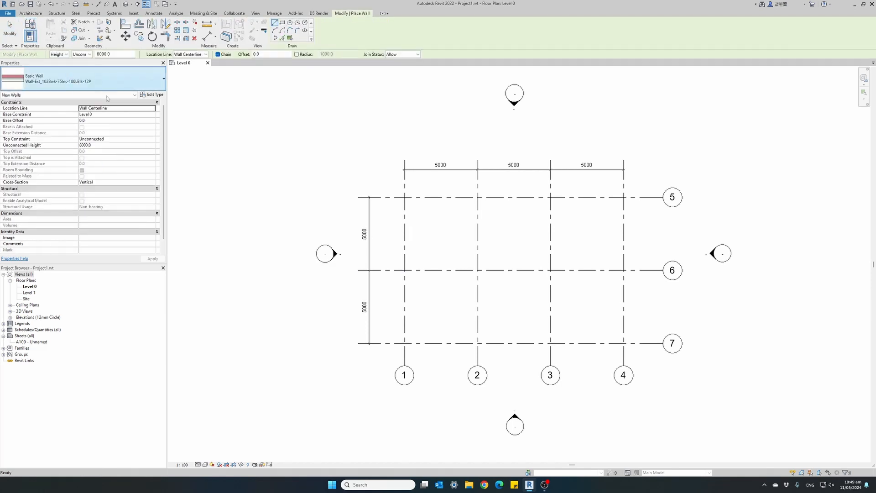
pyautogui.click(404, 343)
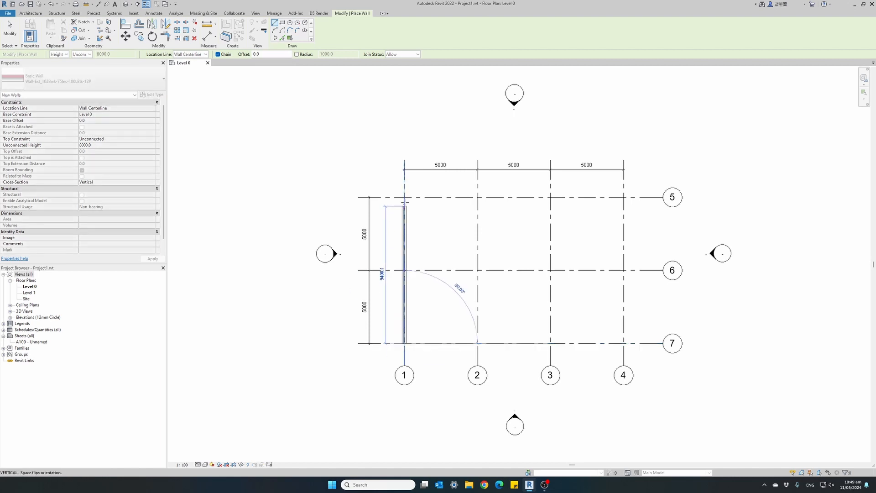
pyautogui.click(403, 197)
pyautogui.click(624, 197)
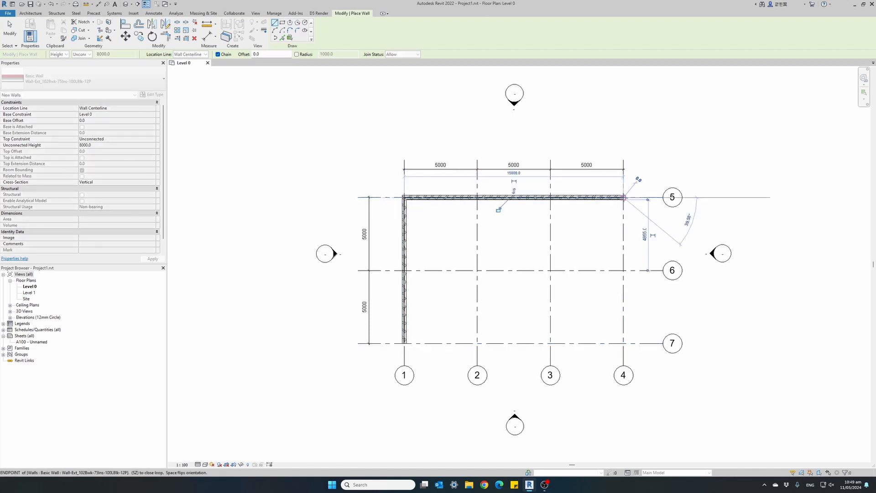
pyautogui.click(623, 343)
pyautogui.click(403, 343)
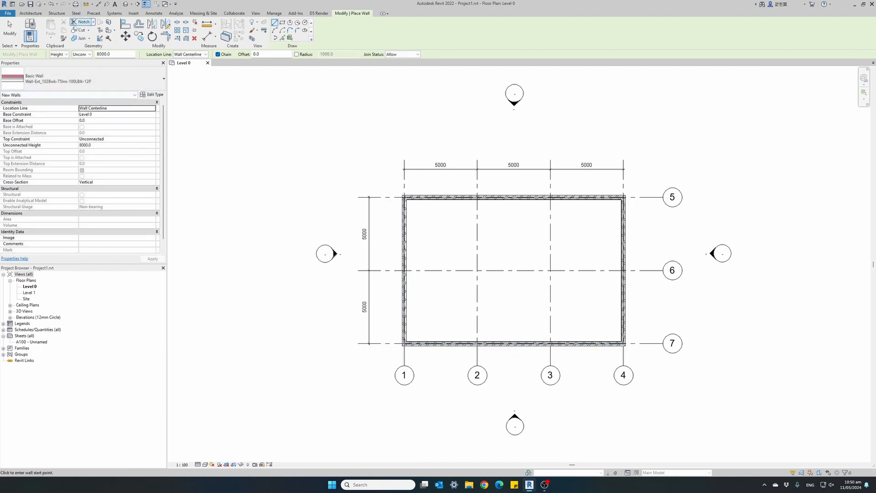
# Place two 1810x1210mm Windows_Sgl_Plain windows in the grid 7 wall, one between grids 1 and 2, one between grids 3 and 4.
pyautogui.click(31, 13)
pyautogui.click(52, 28)
pyautogui.click(72, 78)
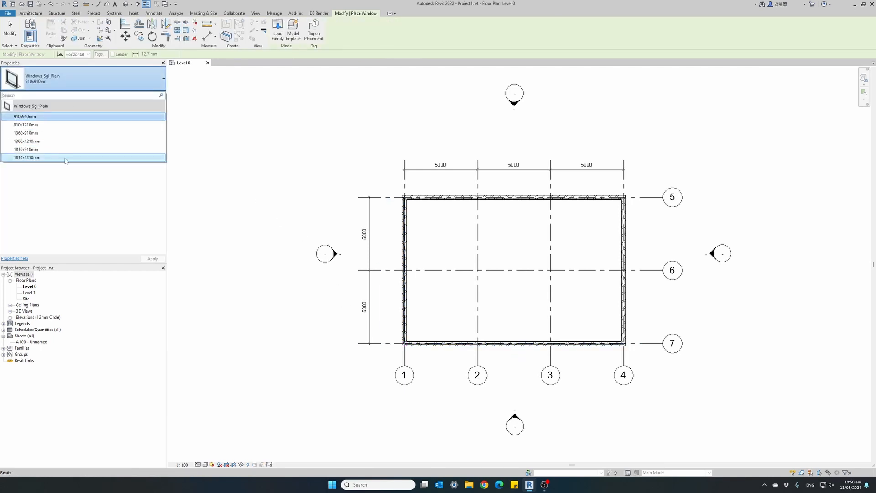
pyautogui.click(27, 157)
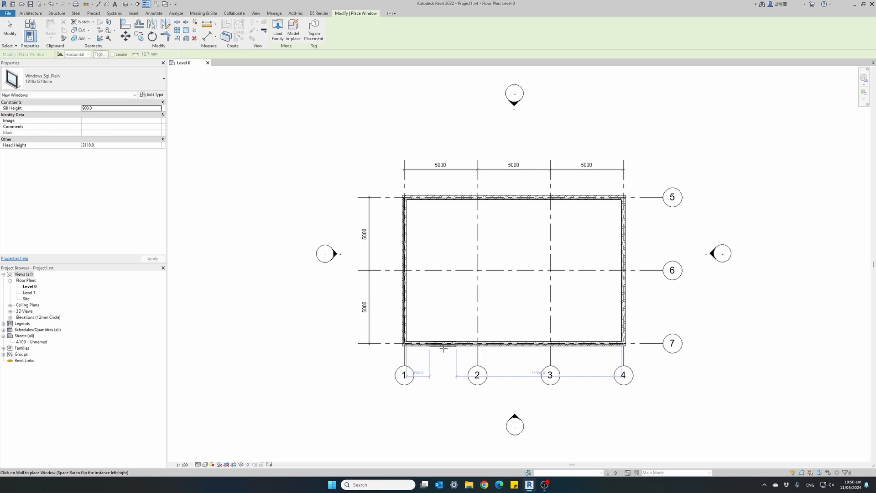
pyautogui.click(443, 348)
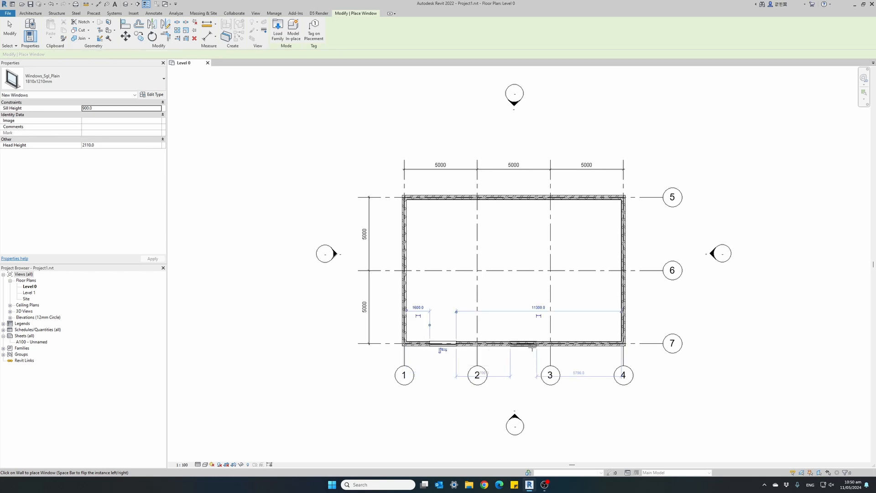
pyautogui.click(586, 347)
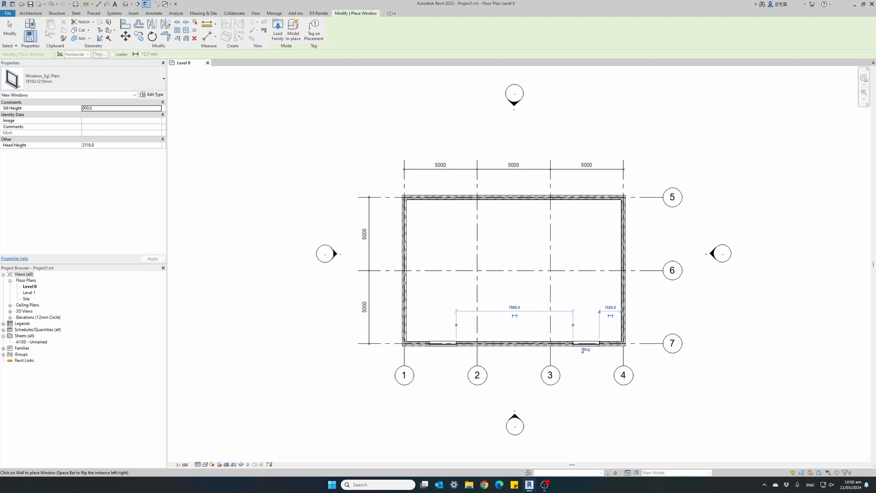
# Place a Doors_ExtDbl_Flush 1810x2110mm double door midway between the two windows in the grid 7 wall and leave the door command.
pyautogui.click(31, 14)
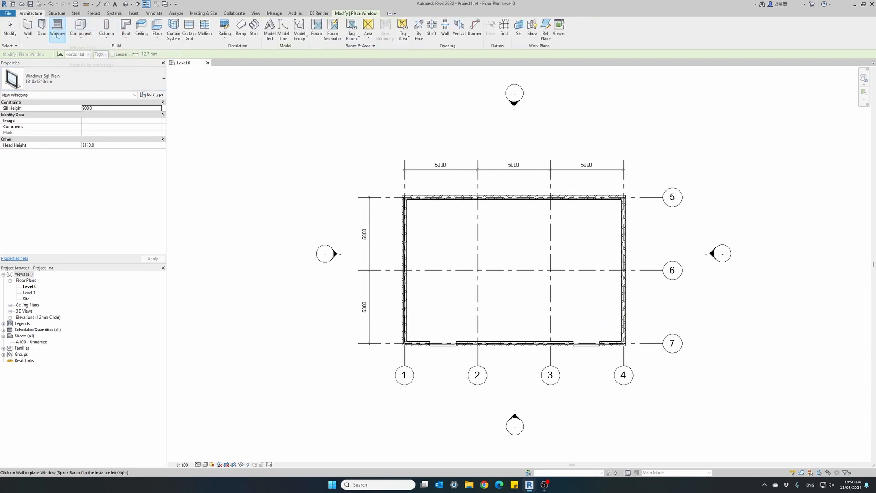
pyautogui.click(42, 29)
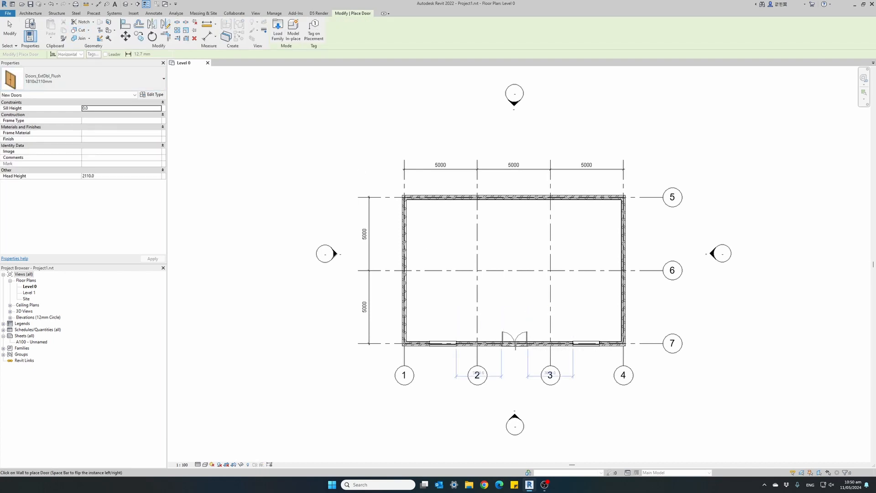
pyautogui.click(515, 341)
pyautogui.scroll(3, 527, 402)
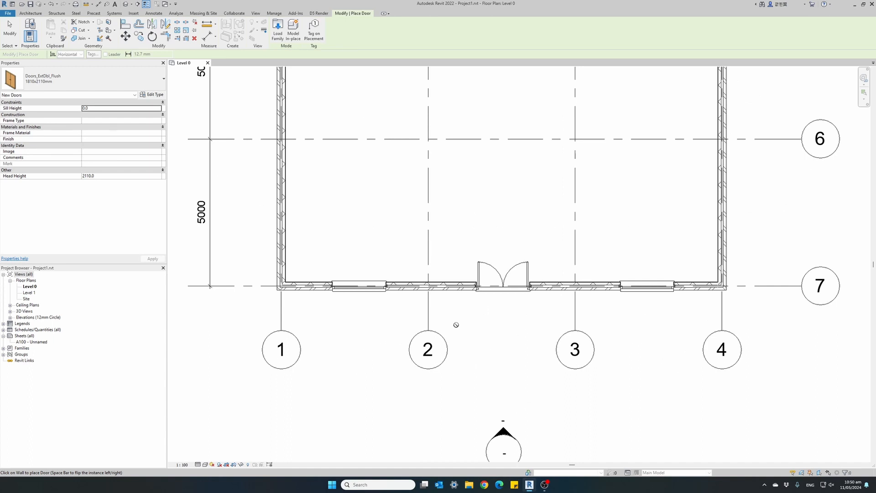
pyautogui.press('Escape')
pyautogui.press('Escape')
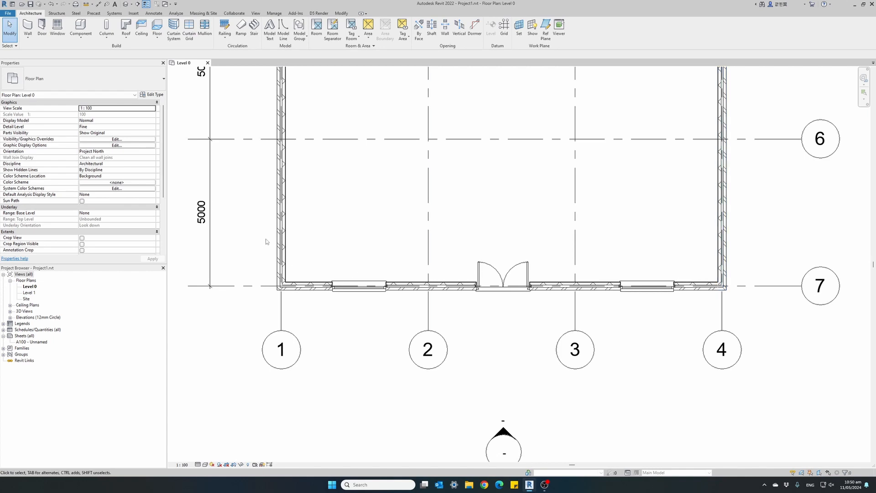
# Place an aligned dimension string in plan from the grid 1 wall's outer face through both window centres and the door centre to the grid 4 wall's outer face.
pyautogui.click(341, 13)
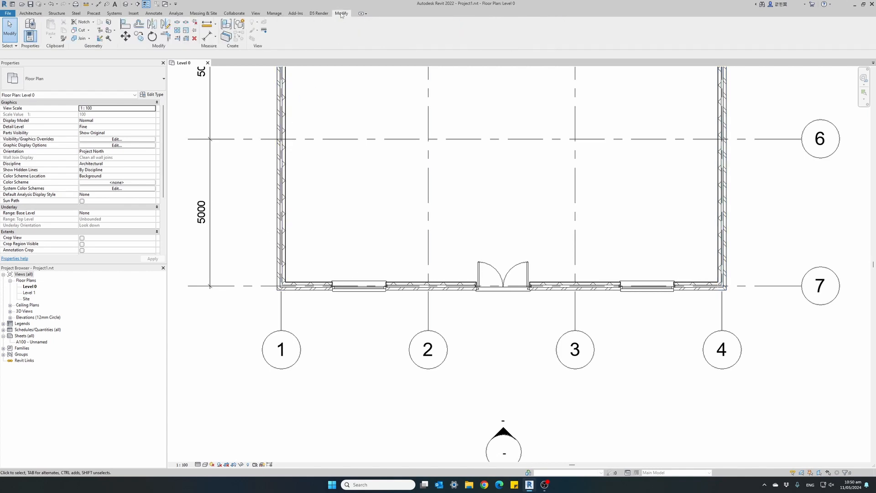
pyautogui.click(217, 37)
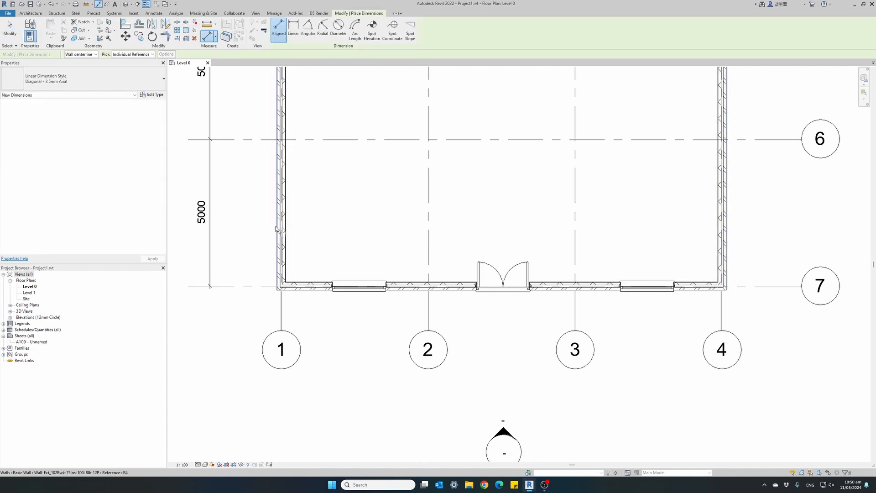
pyautogui.click(359, 291)
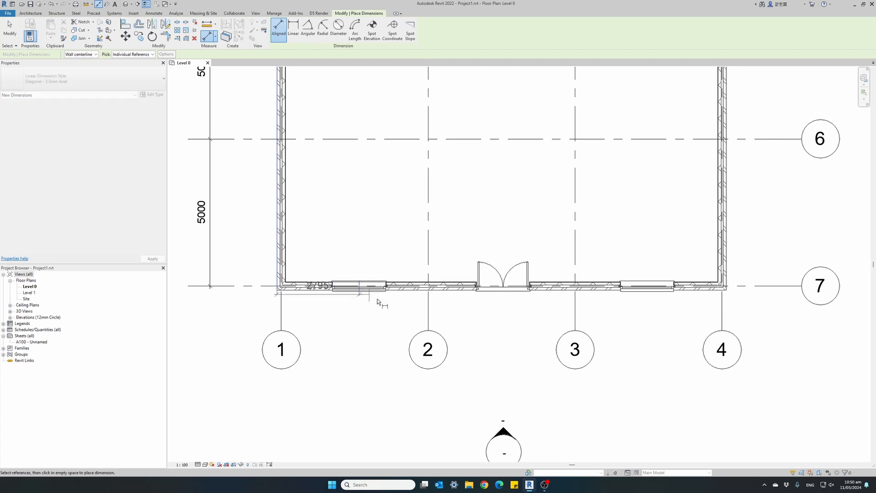
pyautogui.click(503, 293)
pyautogui.click(647, 290)
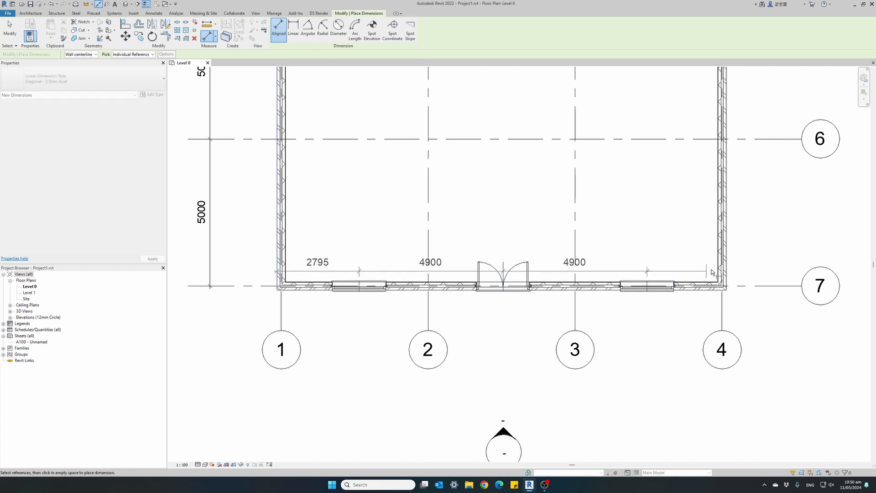
pyautogui.click(729, 267)
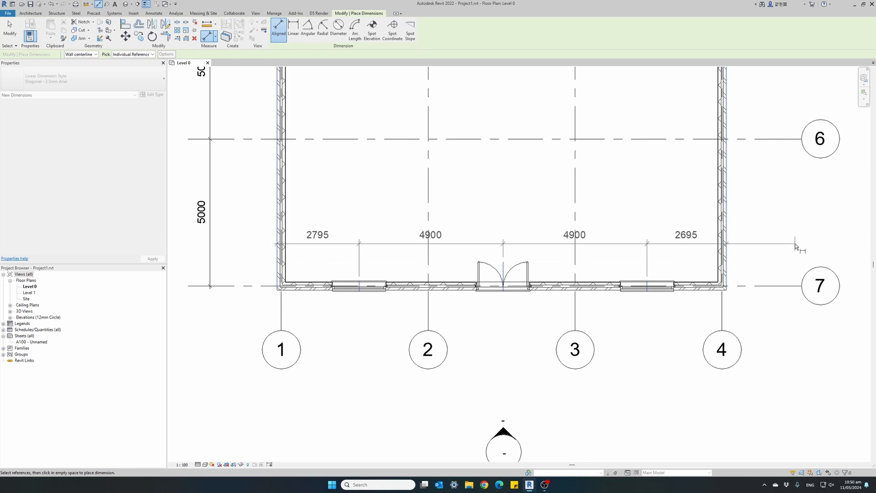
pyautogui.click(795, 244)
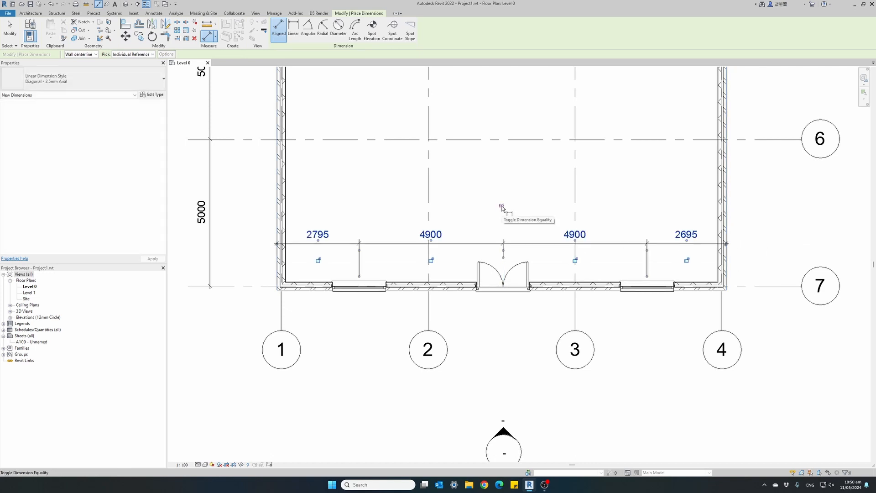
# Apply the equality constraint to the plan dimension string through the windows and door, and leave the dimension command.
pyautogui.click(501, 207)
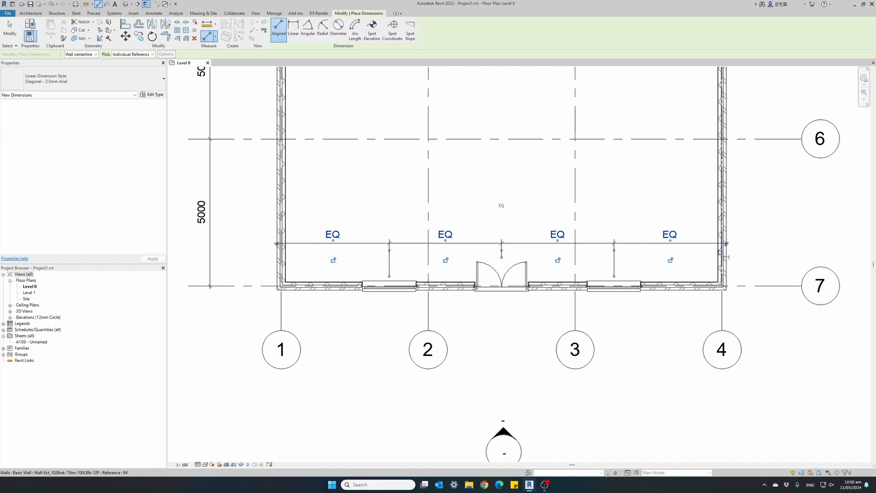
pyautogui.press('Escape')
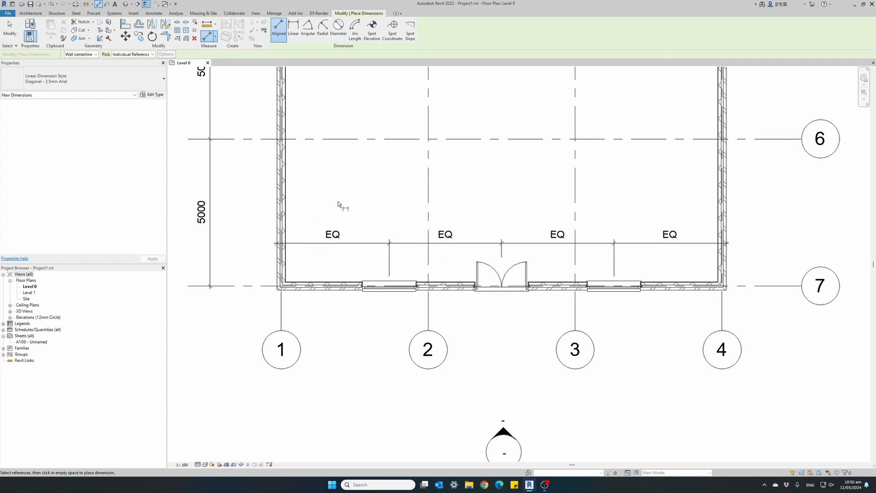
pyautogui.press('Escape')
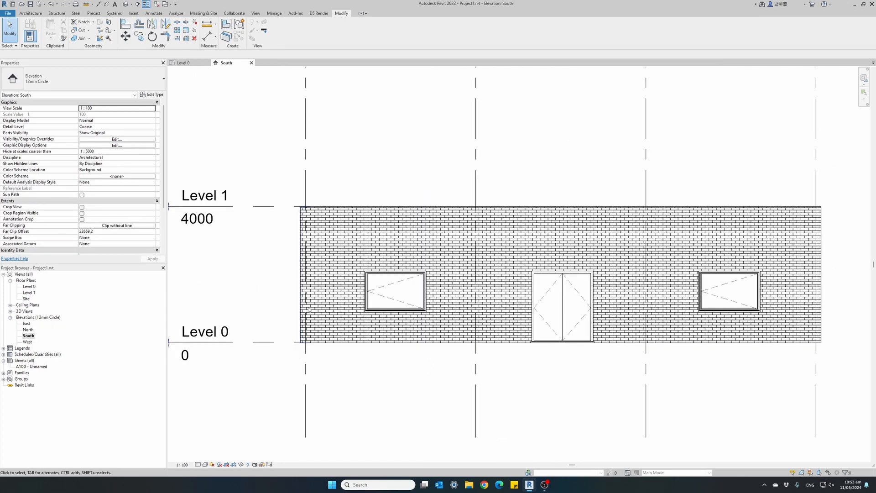
# In the South elevation, place an aligned dimension string above the wall between its outer edges, through both window centres and the door centre.
pyautogui.click(208, 37)
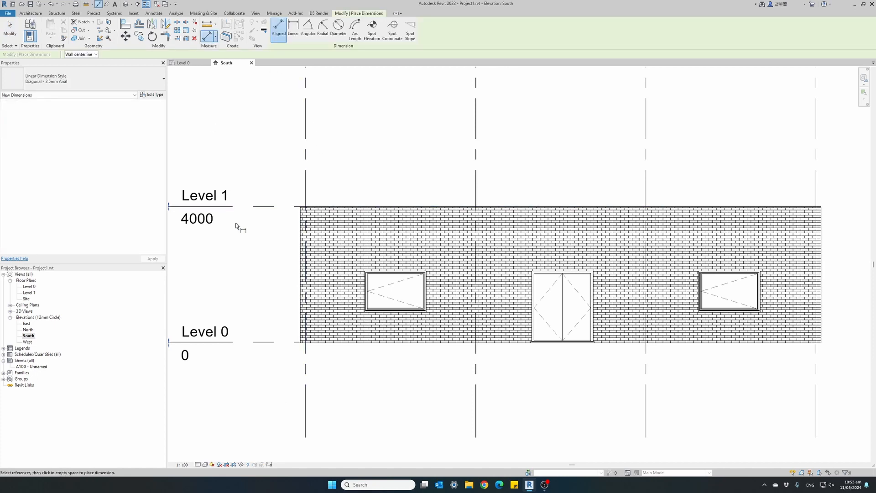
pyautogui.click(301, 246)
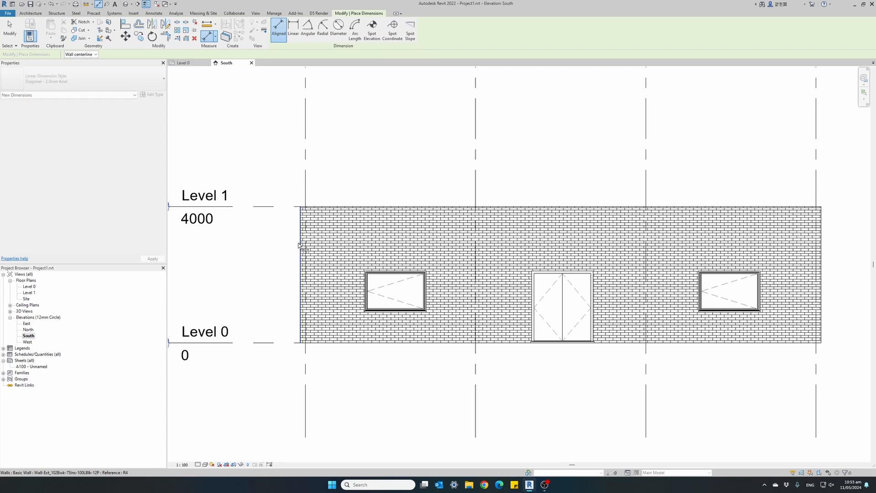
pyautogui.click(395, 297)
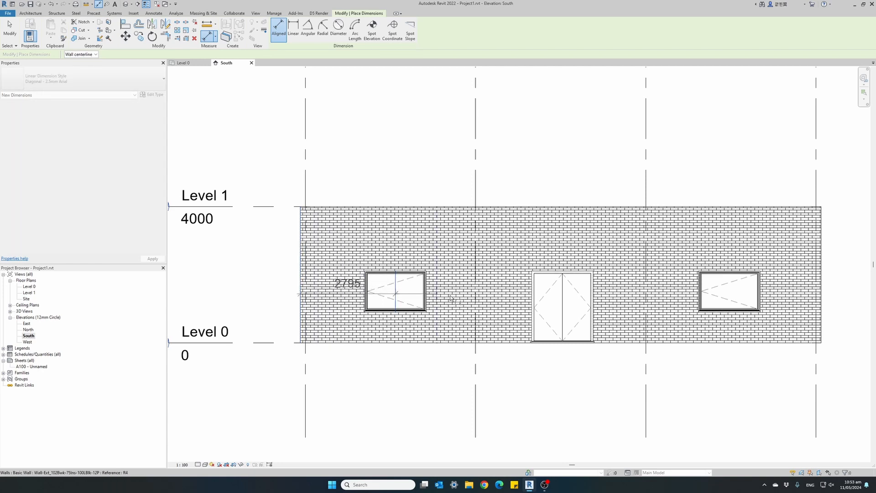
pyautogui.click(562, 309)
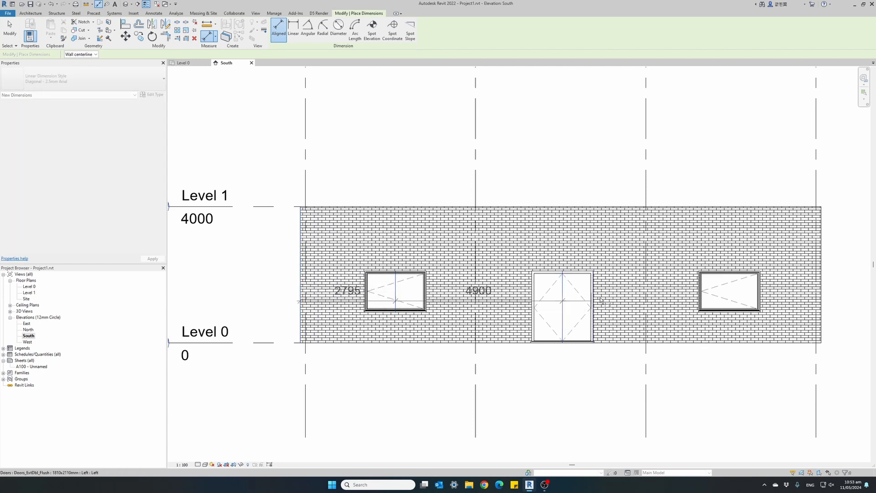
pyautogui.click(728, 291)
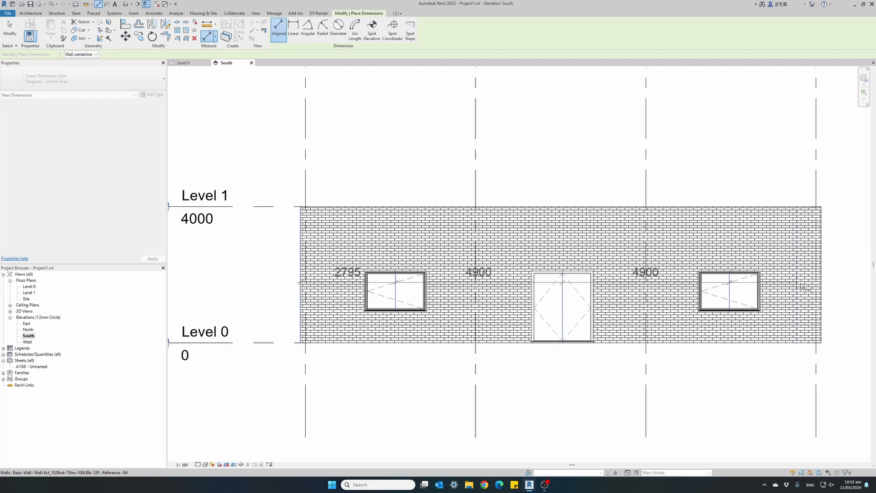
pyautogui.click(823, 288)
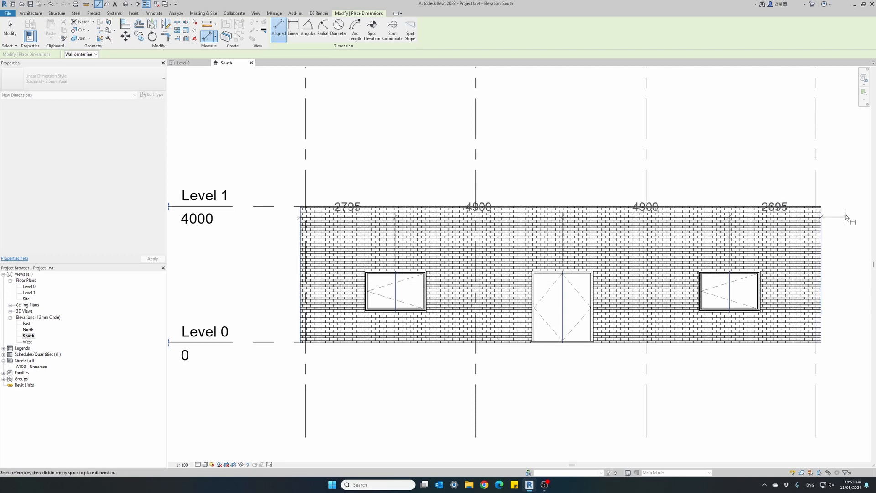
pyautogui.click(846, 183)
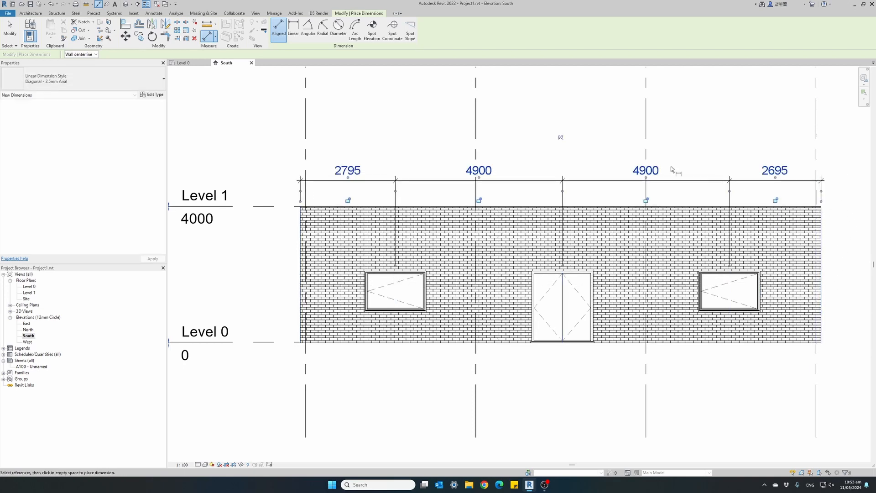
# Make the elevation dimension string's segments equal, then delete the dimension while leaving the windows and door constrained.
pyautogui.click(561, 138)
pyautogui.press('Delete')
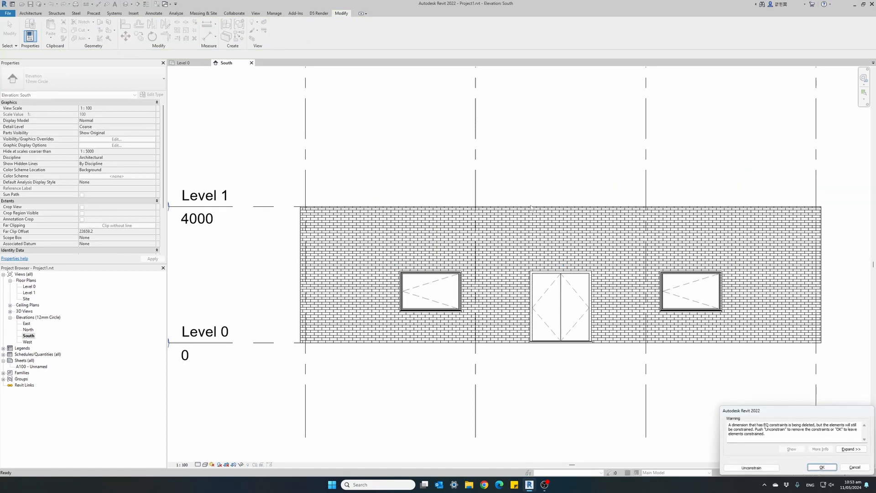
pyautogui.click(821, 467)
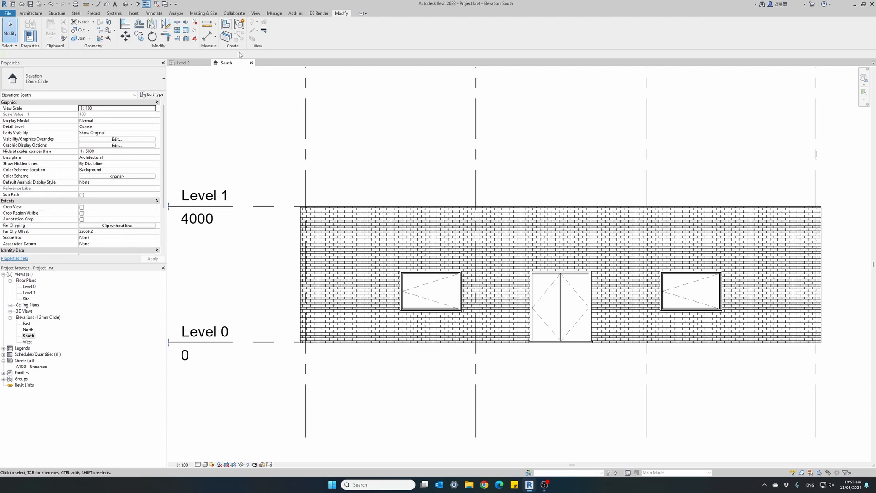
# Add an aligned dimension string above the elevation from the grid 1 wall edge across both sides of the nearest window to the door's near side.
pyautogui.click(208, 36)
pyautogui.click(300, 232)
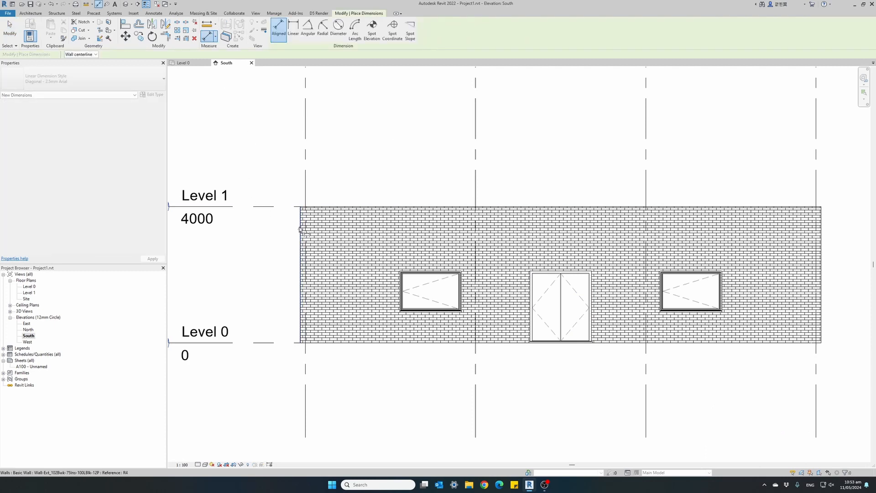
pyautogui.click(402, 287)
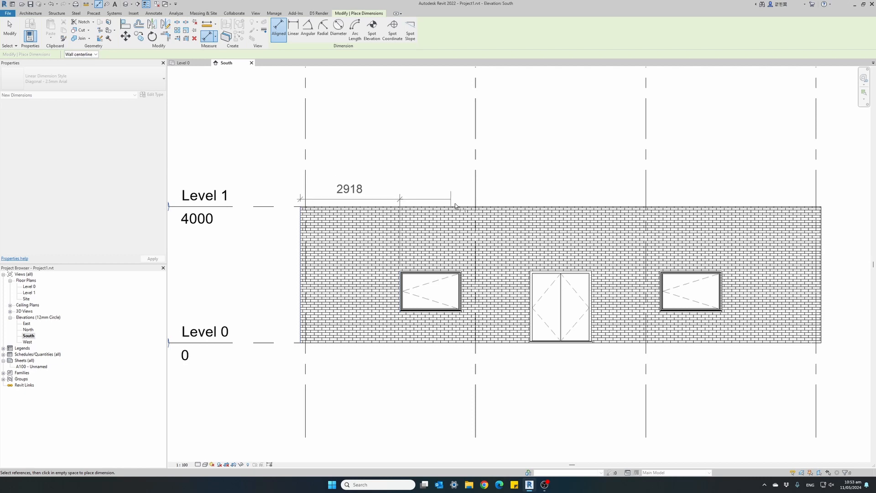
pyautogui.click(465, 279)
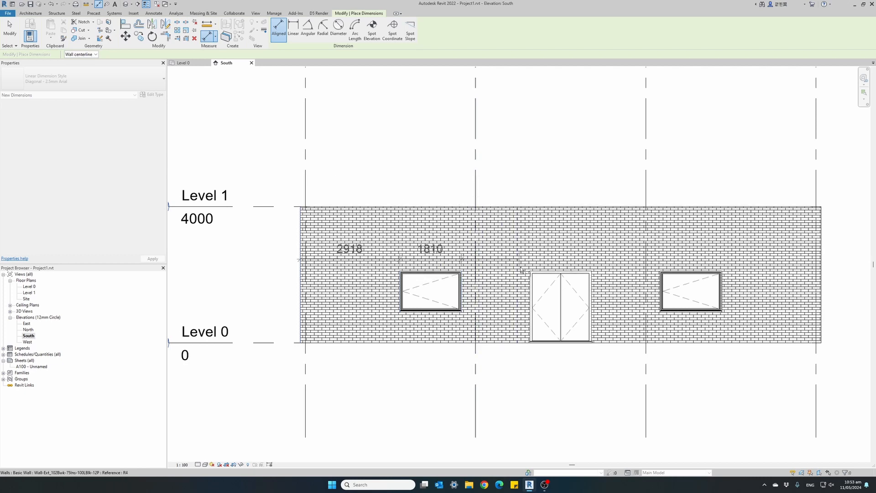
pyautogui.click(528, 285)
pyautogui.click(563, 177)
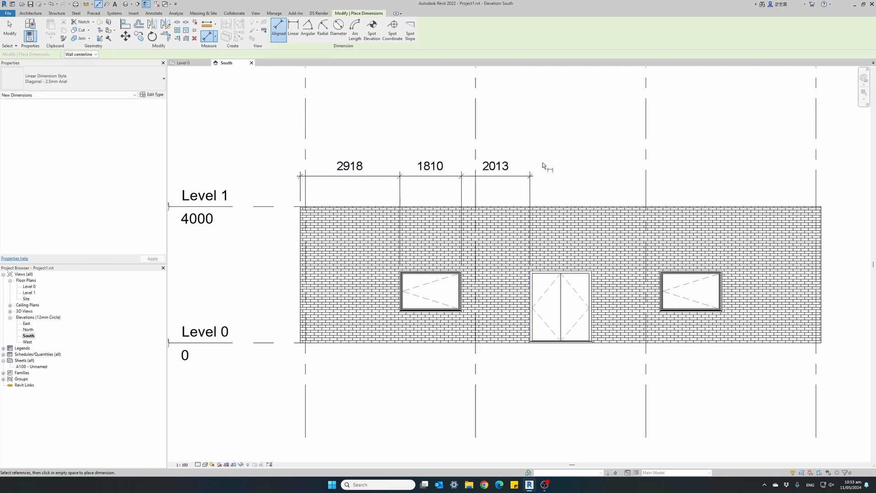
pyautogui.press('Escape')
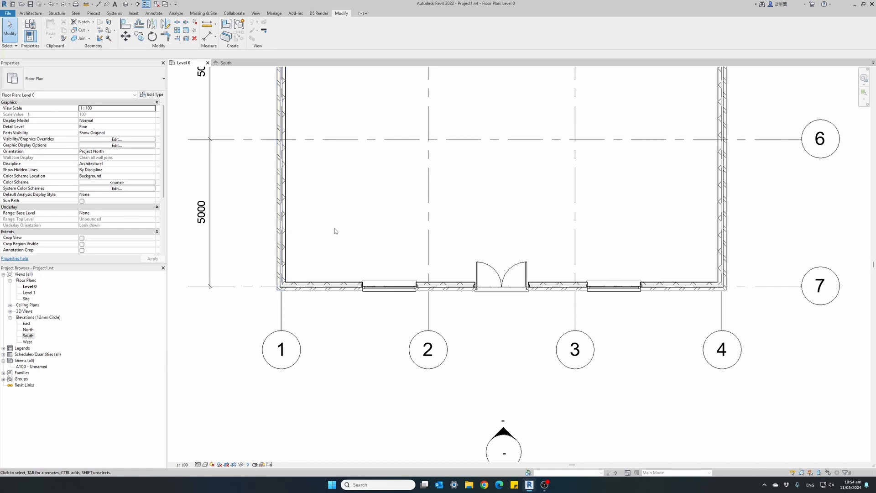
# Move the exterior wall on grid 4 outward to test the equality constraint, and undo the move.
pyautogui.click(723, 218)
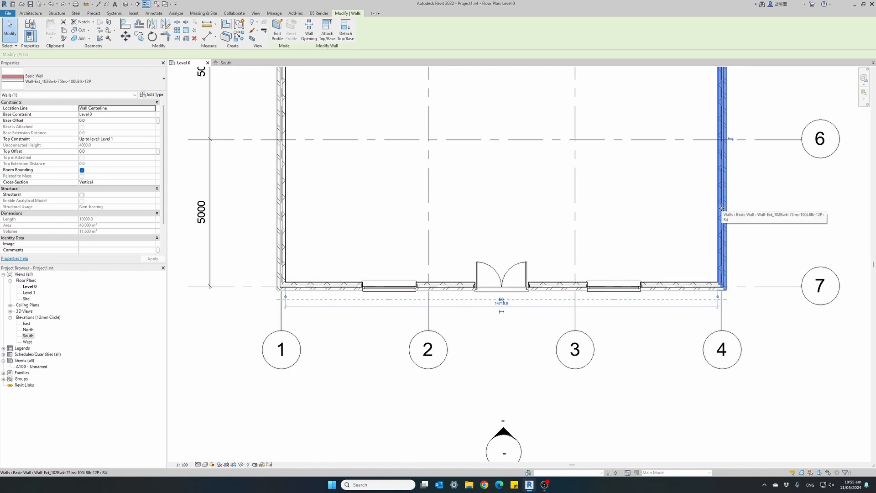
pyautogui.moveTo(721, 208); pyautogui.dragTo(788, 216)
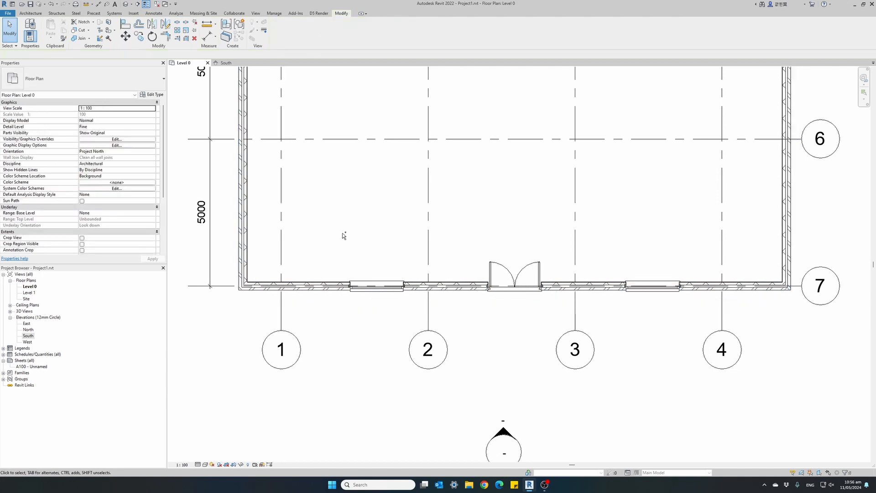
pyautogui.hotkey('ctrl', 'z')
pyautogui.hotkey('ctrl', 'z')
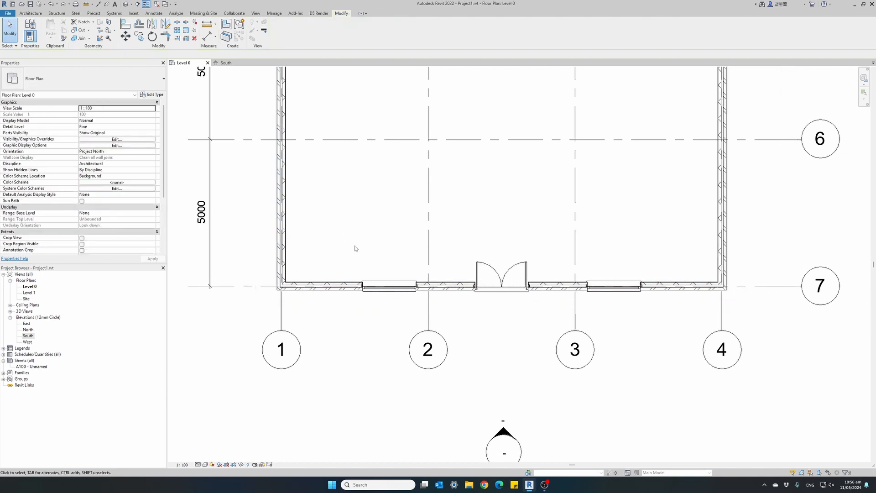
# Draw a horizontal interior wall about 14.7 m long from the grid 1 wall to the grid 4 wall, just above grid 6.
pyautogui.scroll(-1, 378, 212)
pyautogui.moveTo(378, 213); pyautogui.dragTo(385, 315, button='middle')
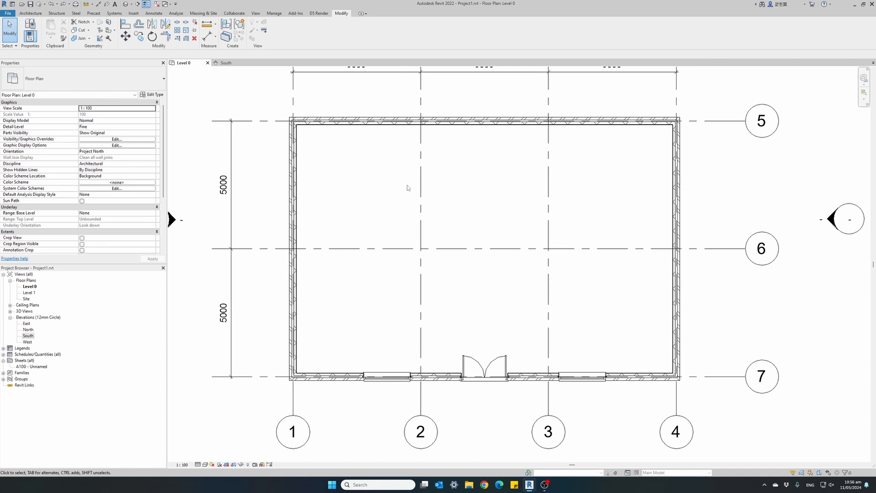
pyautogui.click(30, 13)
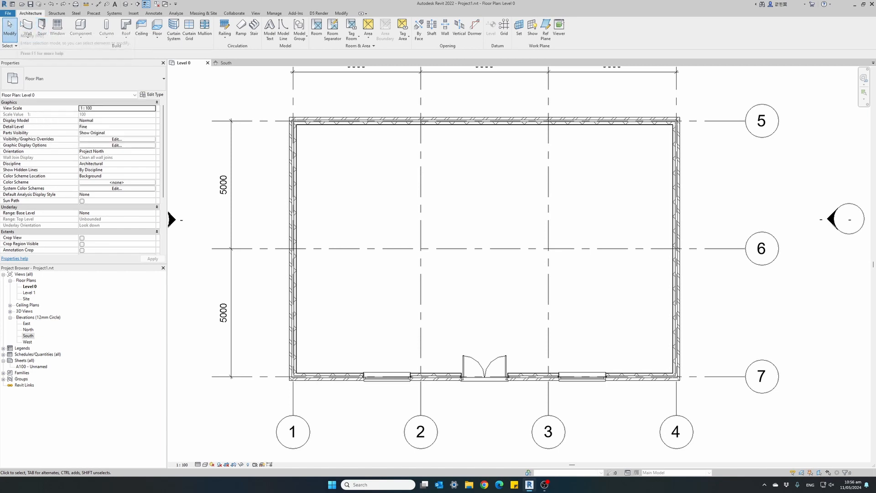
pyautogui.click(28, 26)
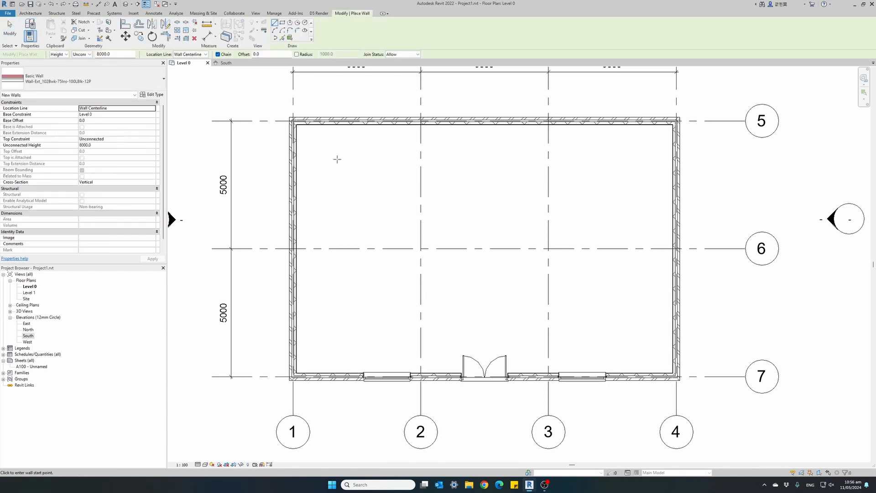
pyautogui.click(299, 226)
pyautogui.click(673, 227)
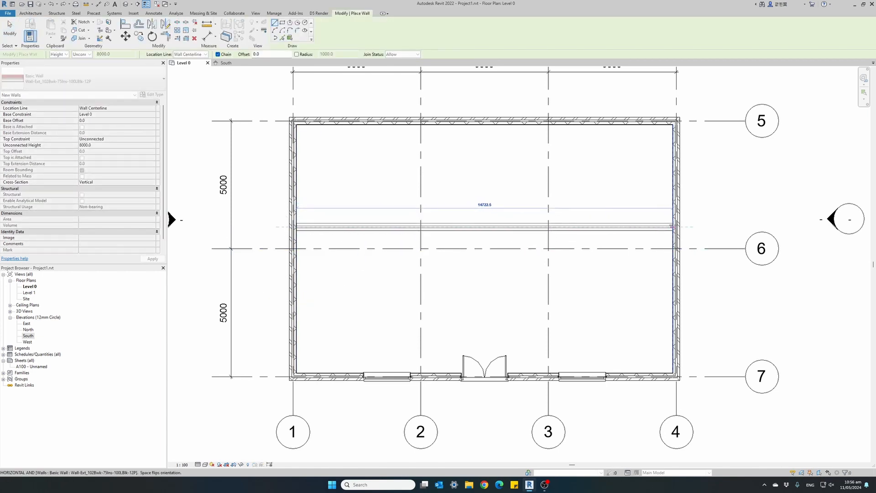
pyautogui.press('Escape')
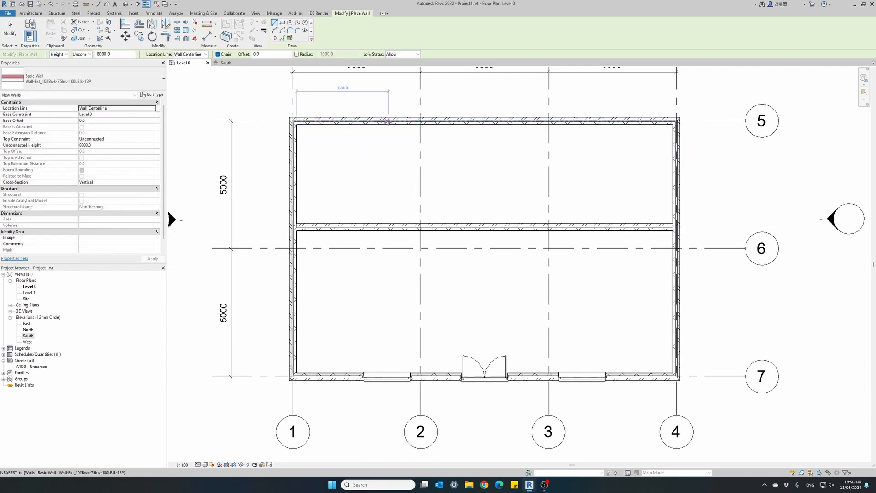
# Draw two vertical walls from the grid 5 wall to the interior wall, about 3.7 m from the grid 1 wall and 5.1 m apart.
pyautogui.click(388, 122)
pyautogui.click(389, 225)
pyautogui.press('Escape')
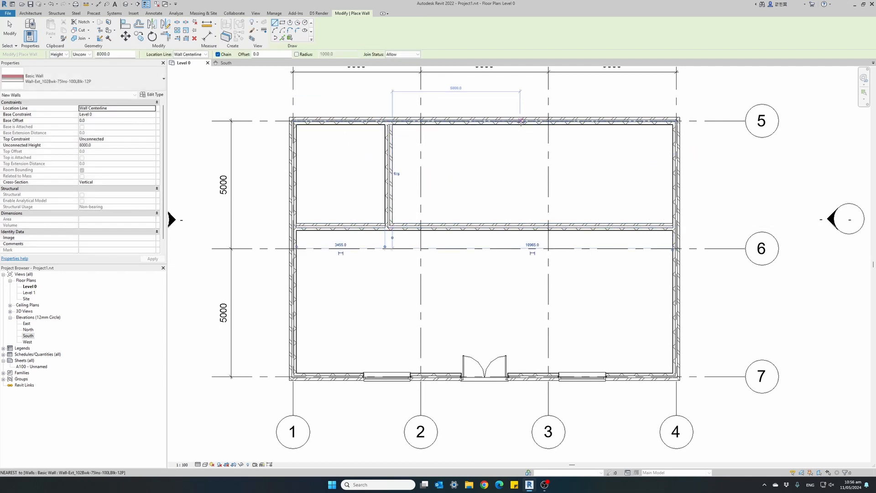
pyautogui.click(520, 122)
pyautogui.click(520, 226)
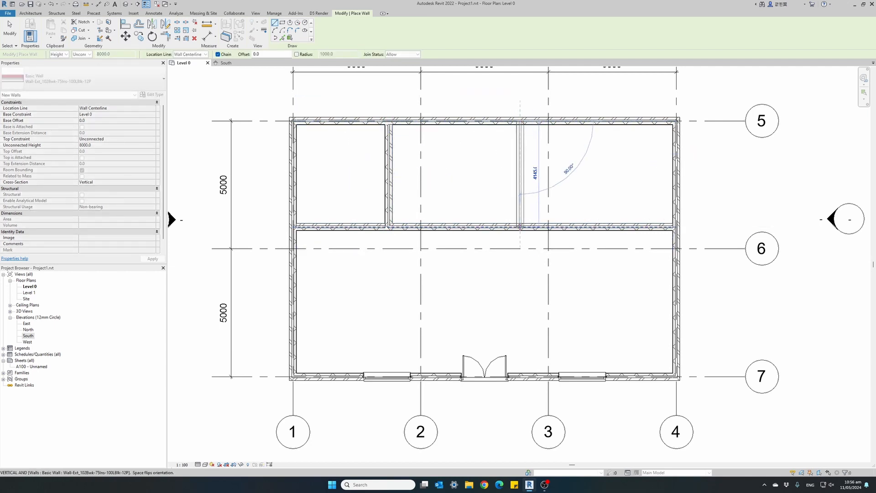
pyautogui.press('Escape')
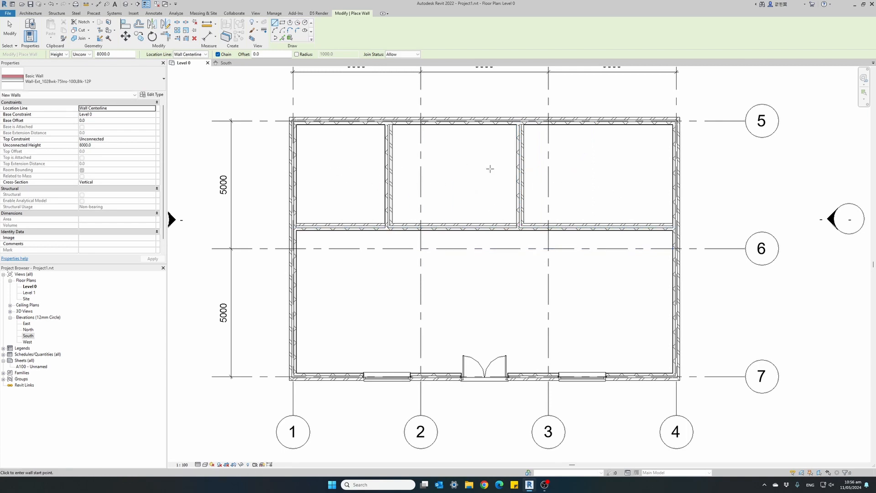
pyautogui.press('Escape')
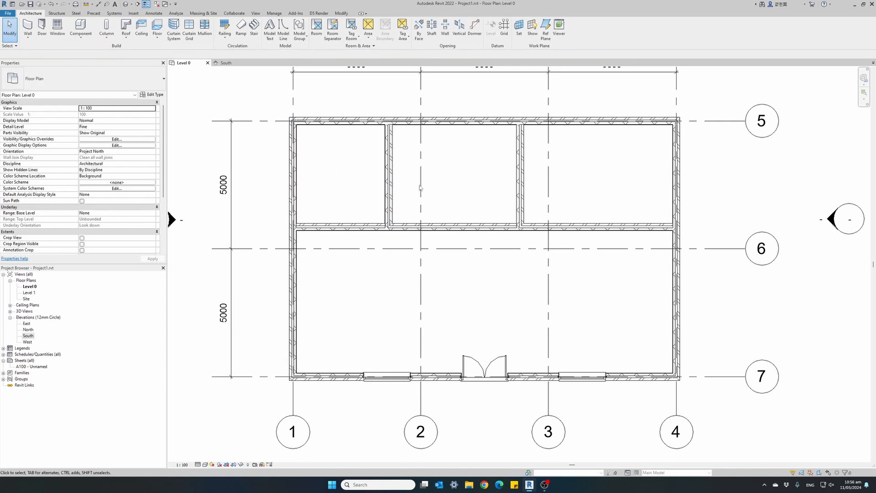
# Place an aligned dimension string across the upper rooms from the grid 1 wall through both vertical partitions to the grid 4 wall.
pyautogui.click(341, 13)
pyautogui.click(208, 35)
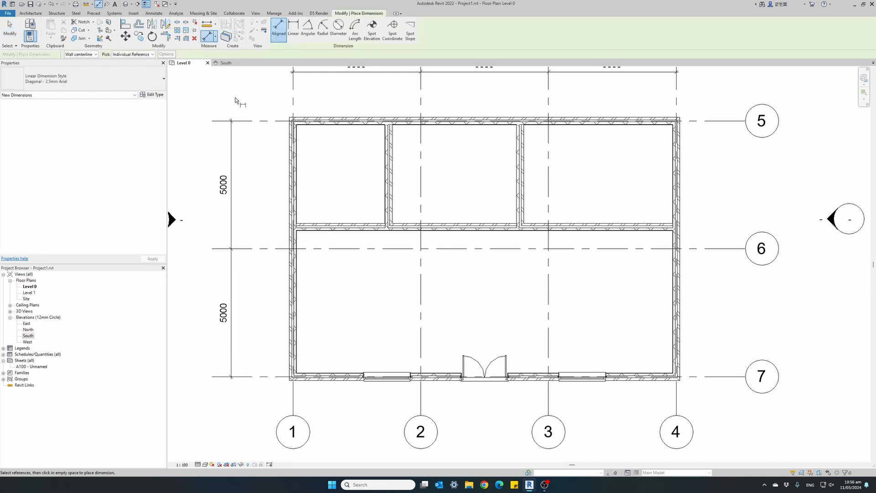
pyautogui.click(294, 182)
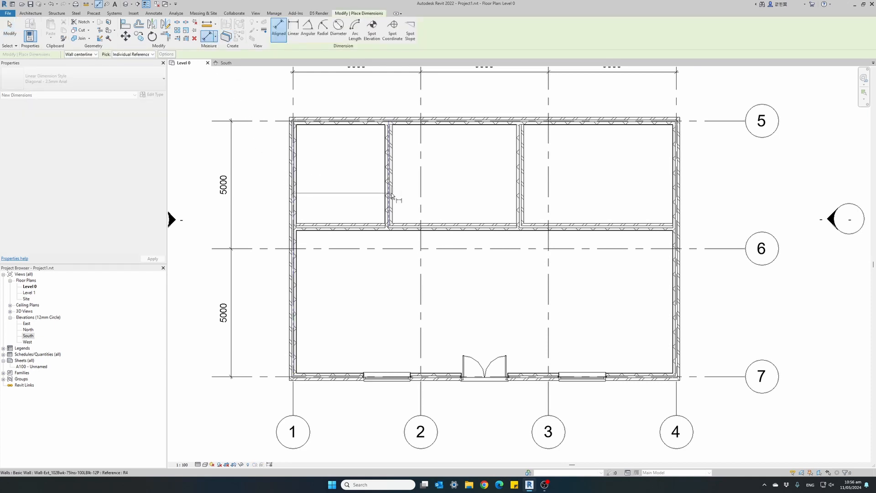
pyautogui.click(521, 196)
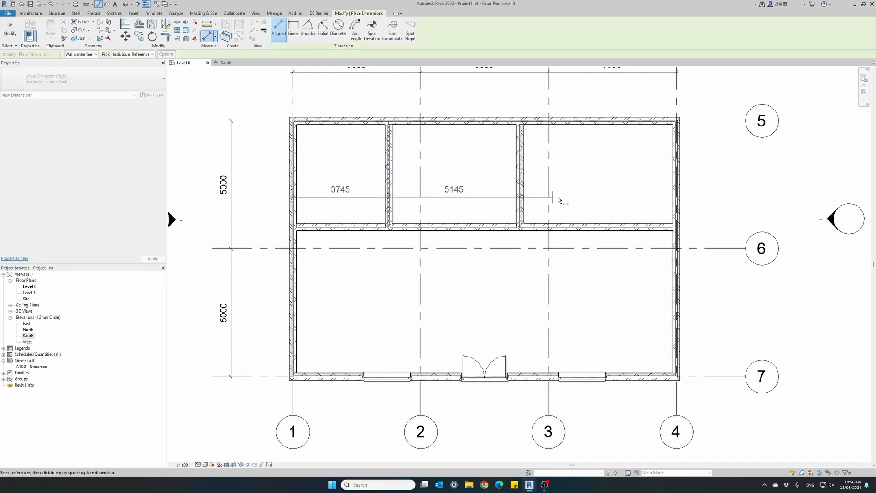
pyautogui.click(677, 199)
pyautogui.click(738, 198)
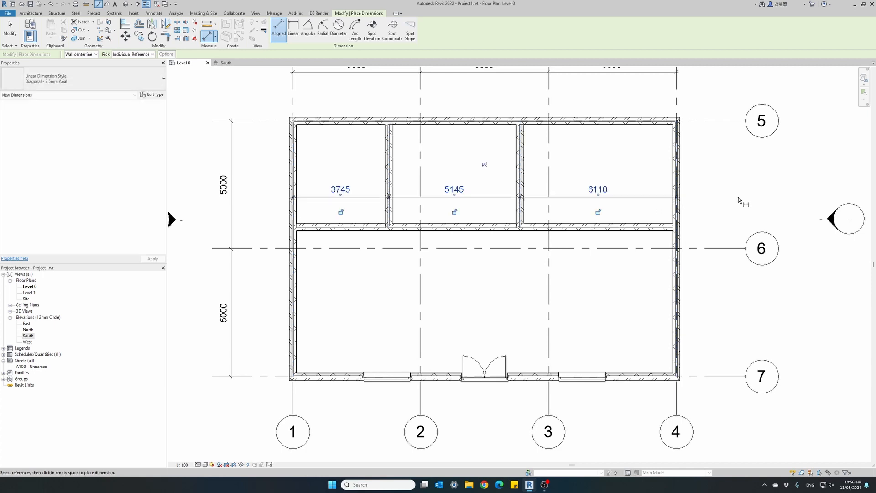
# Apply the equality constraint to the upper rooms' dimension string, and move the exterior wall on grid 4 outward.
pyautogui.click(485, 165)
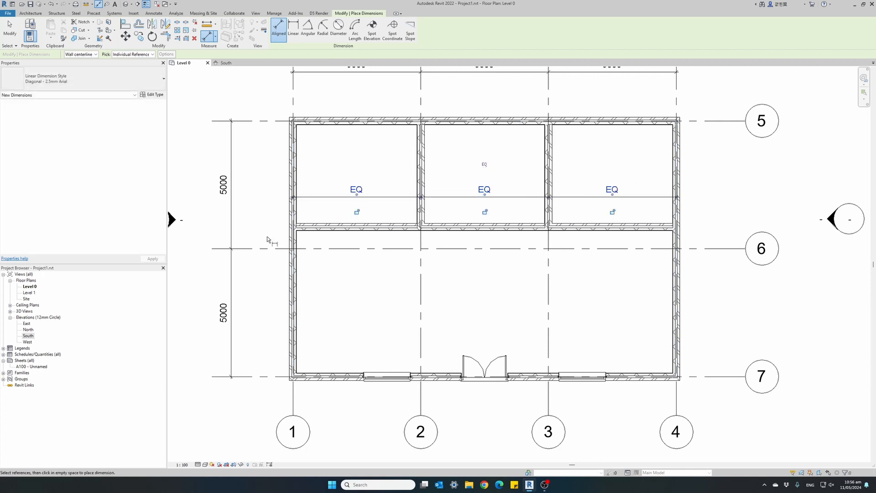
pyautogui.click(254, 225)
pyautogui.press('Escape')
pyautogui.press('Escape')
pyautogui.click(680, 181)
pyautogui.moveTo(679, 175); pyautogui.dragTo(734, 175)
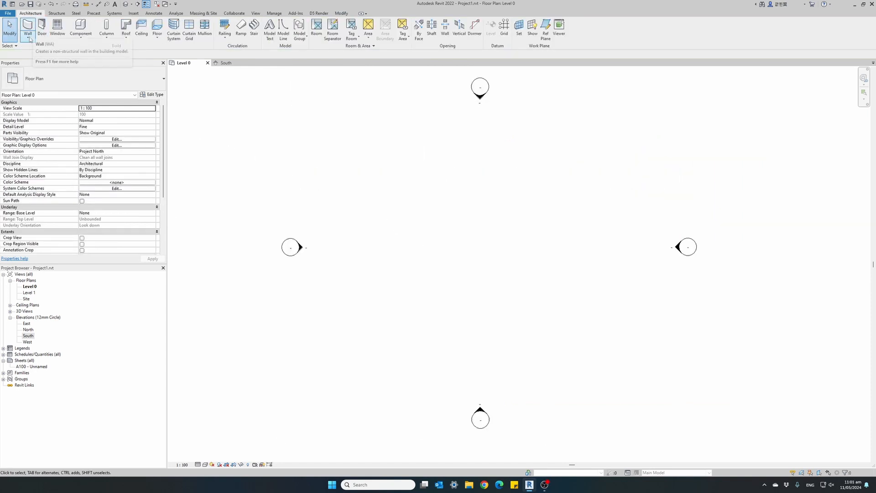
# Draw a horizontal Curtain_Wall-Empty wall about 15600 mm long between the elevation markers on Level 0.
pyautogui.click(29, 38)
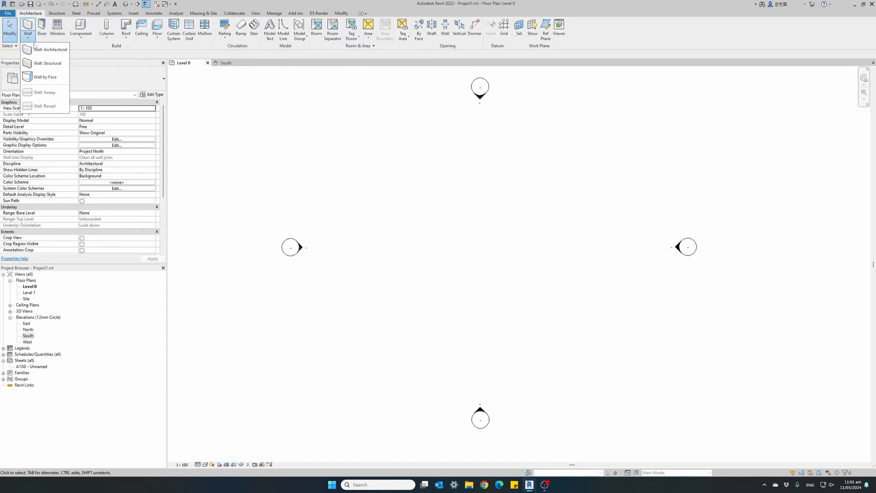
pyautogui.click(49, 50)
pyautogui.click(51, 83)
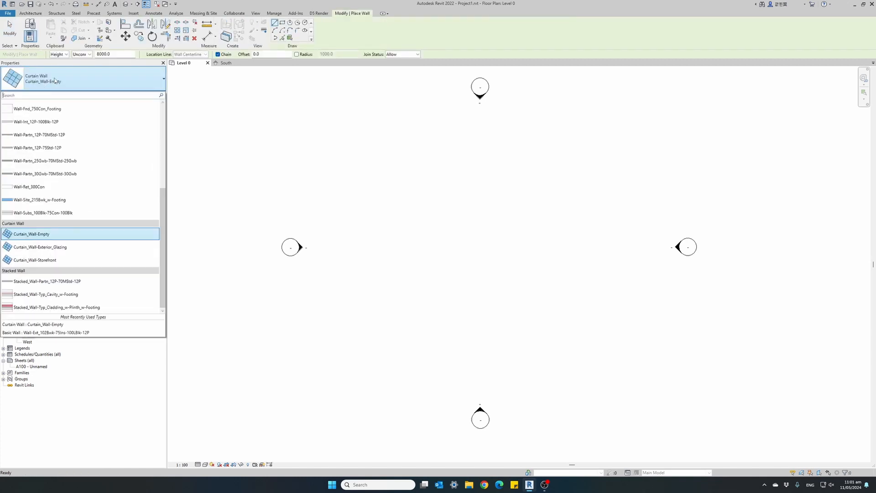
pyautogui.click(55, 81)
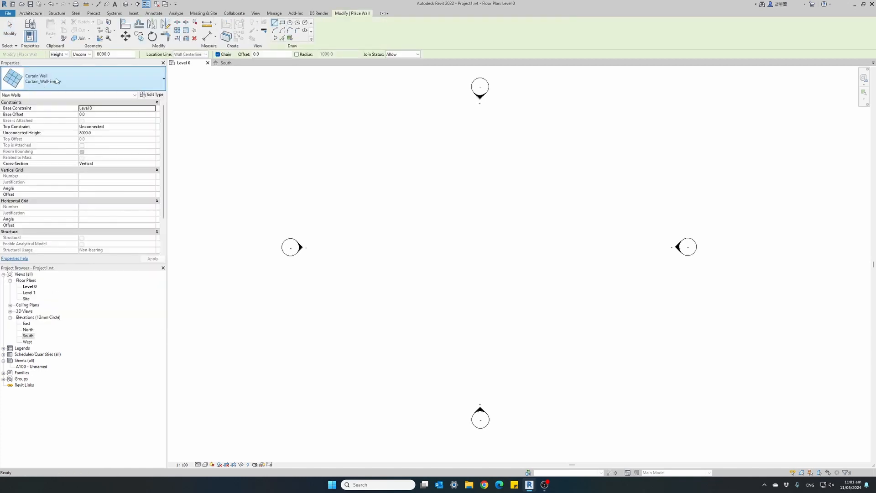
pyautogui.click(381, 247)
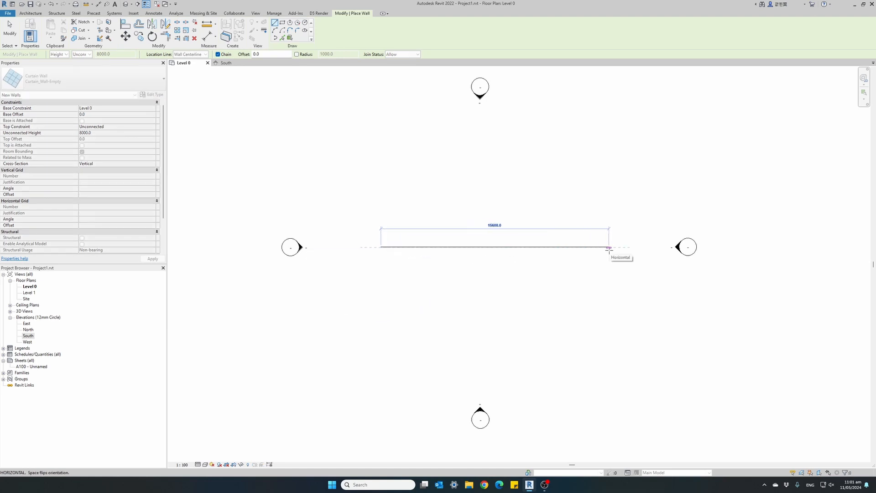
pyautogui.click(608, 247)
pyautogui.press('Escape')
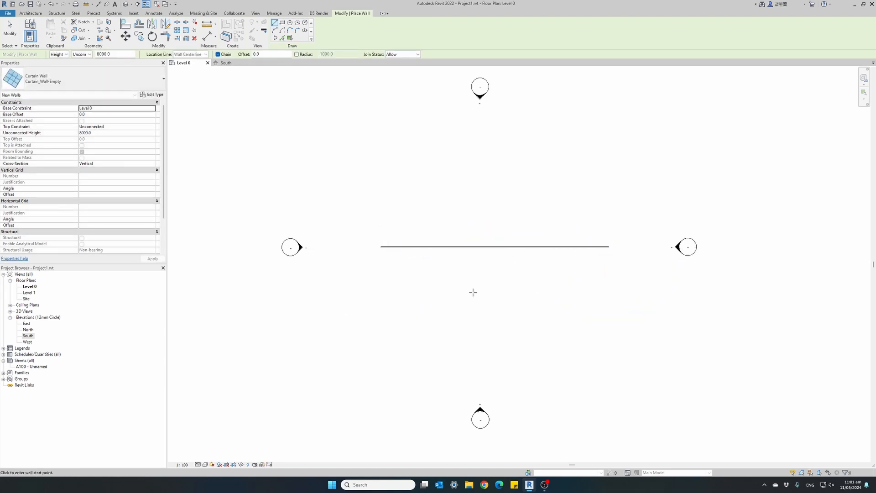
# In the South elevation, add four vertical curtain grid lines through all segments to divide the curtain wall into five panels.
pyautogui.doubleClick(30, 338)
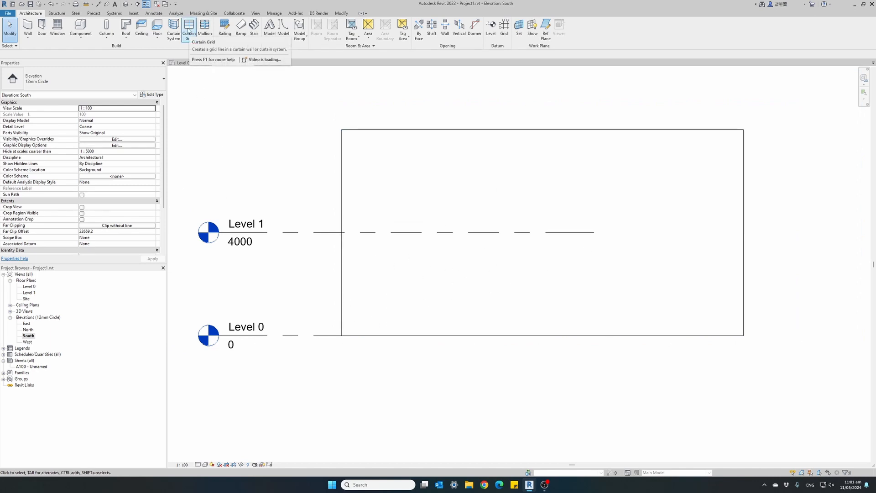
pyautogui.click(189, 30)
pyautogui.click(401, 166)
pyautogui.click(481, 169)
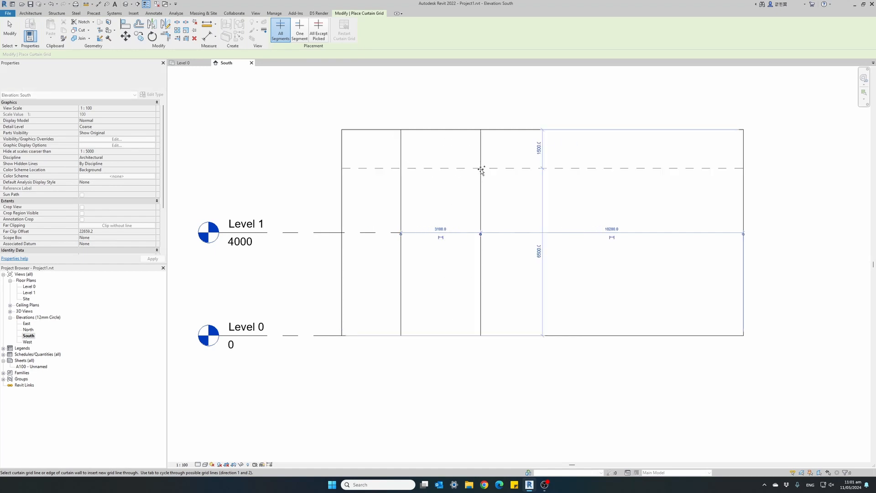
pyautogui.click(568, 172)
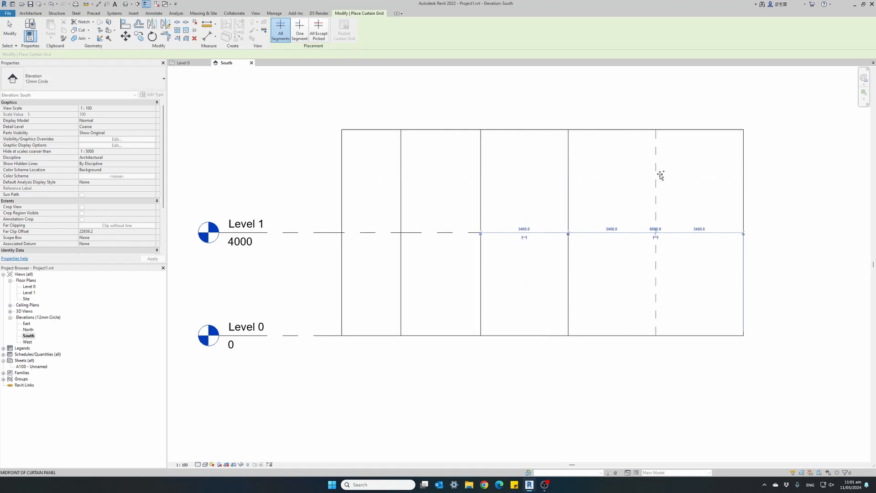
pyautogui.click(660, 175)
pyautogui.press('Escape')
pyautogui.press('Escape')
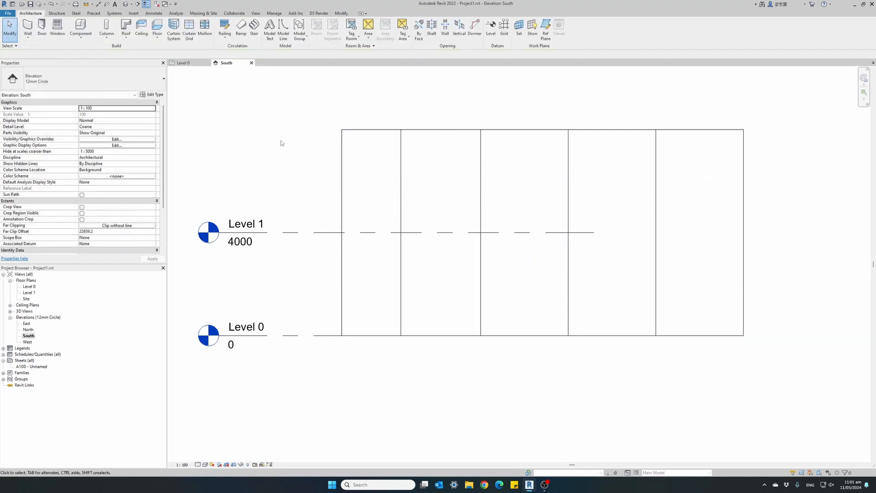
# Place an aligned dimension string across the curtain wall from edge to edge through all four vertical grid lines.
pyautogui.press('d')
pyautogui.press('i')
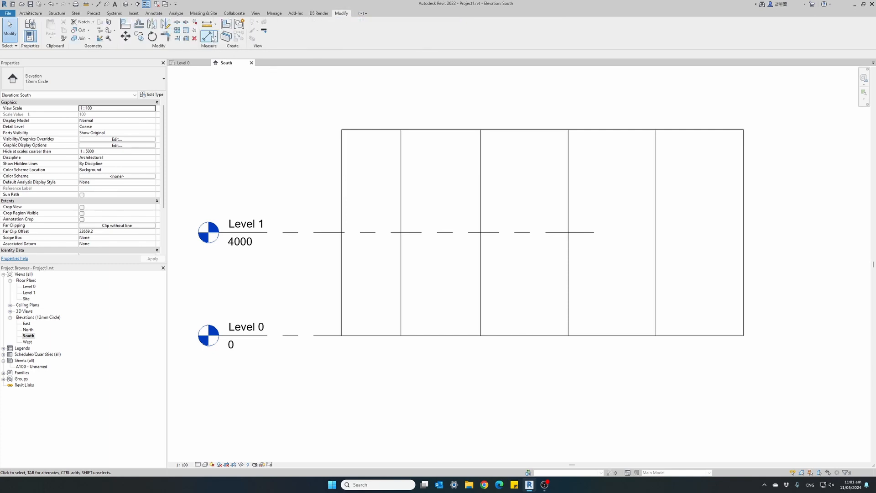
pyautogui.click(341, 177)
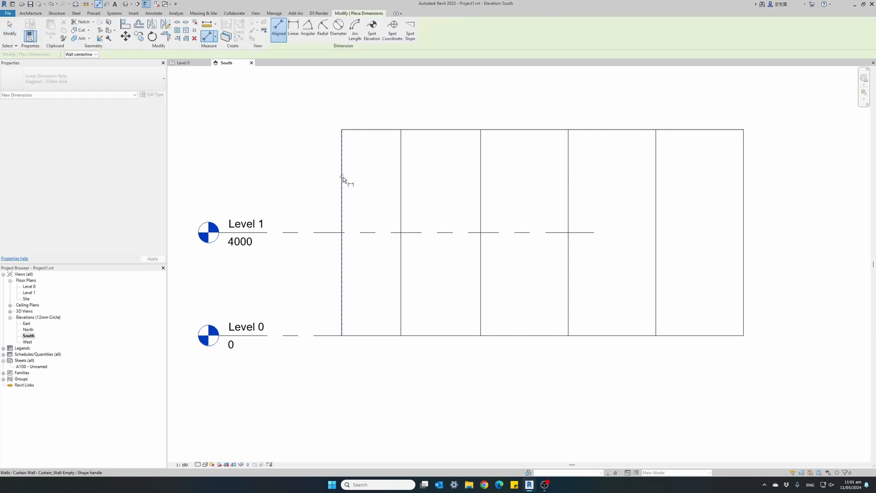
pyautogui.click(401, 187)
pyautogui.click(480, 190)
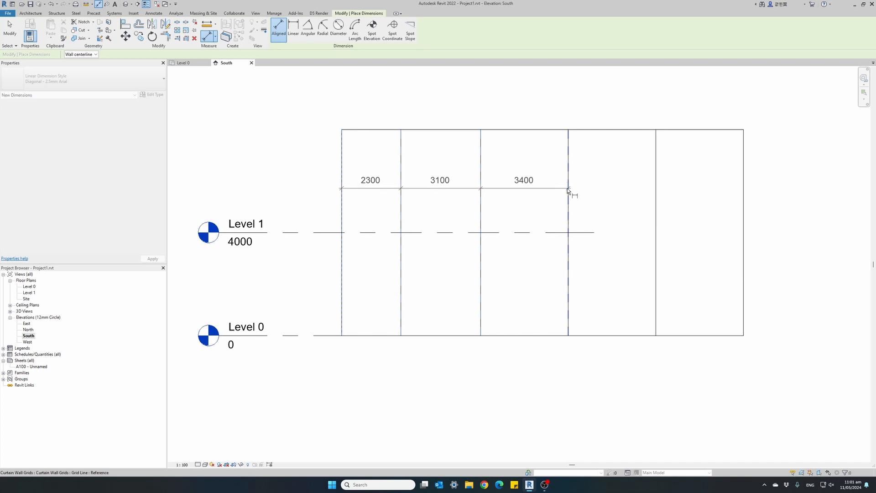
pyautogui.click(568, 189)
pyautogui.click(656, 190)
pyautogui.click(743, 190)
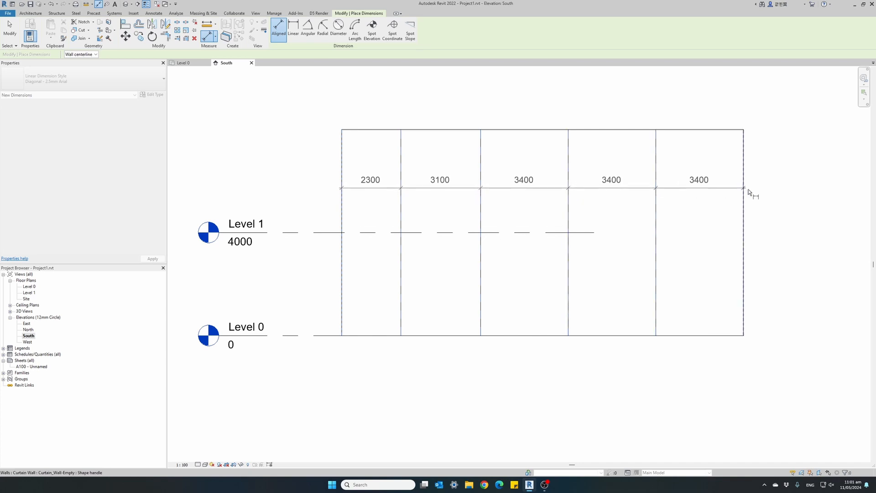
pyautogui.click(802, 190)
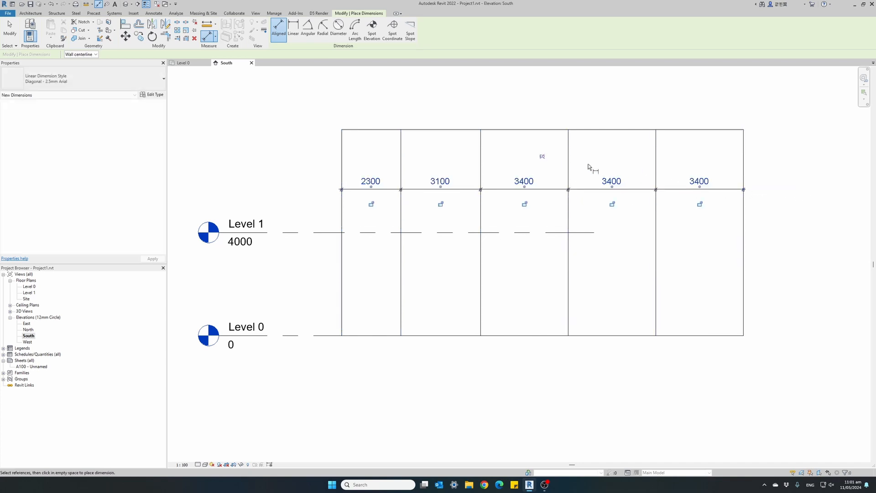
# Make the curtain wall dimension string's segments equal, then delete the dimension while leaving the grid lines constrained.
pyautogui.click(542, 156)
pyautogui.press('Escape')
pyautogui.press('Escape')
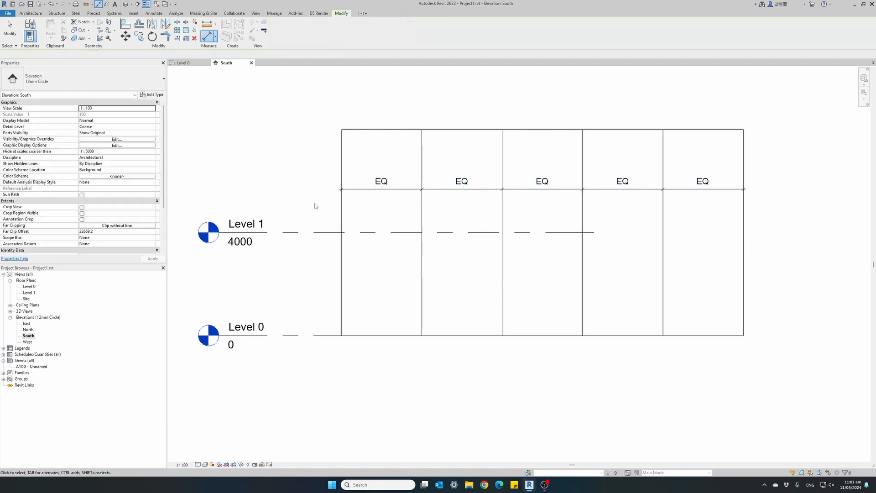
pyautogui.click(364, 191)
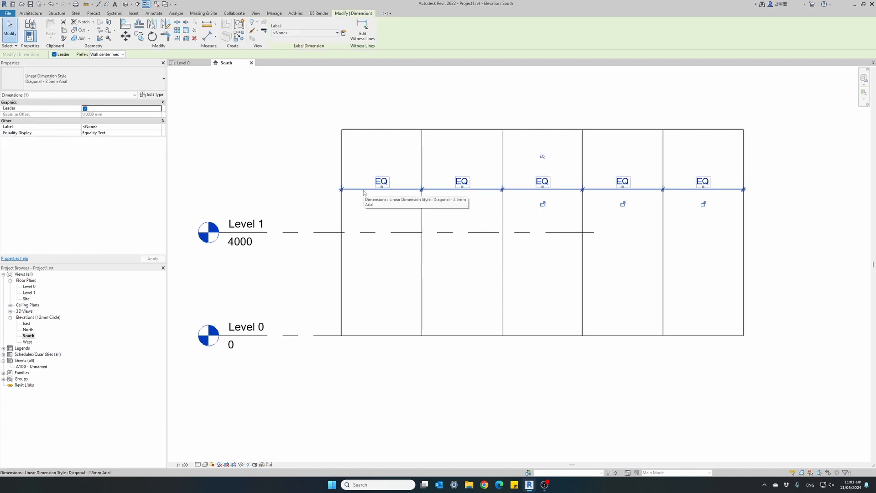
pyautogui.press('Delete')
pyautogui.click(810, 466)
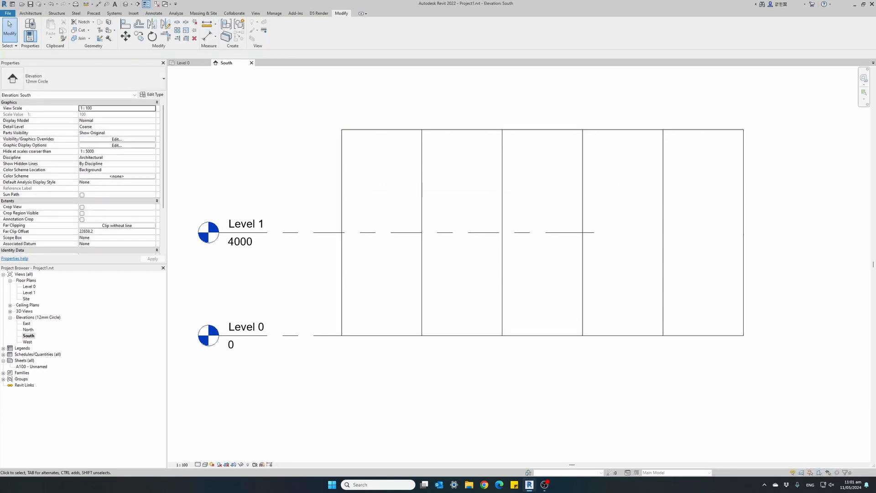
# Add two horizontal curtain grid lines through all segments, about 2200 mm below the curtain wall's top and 1400 mm above its base.
pyautogui.click(31, 13)
pyautogui.click(189, 32)
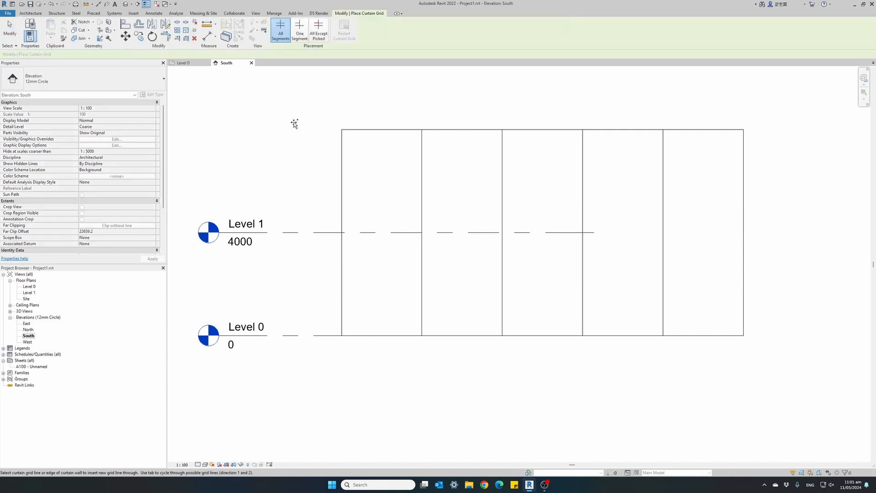
pyautogui.click(374, 186)
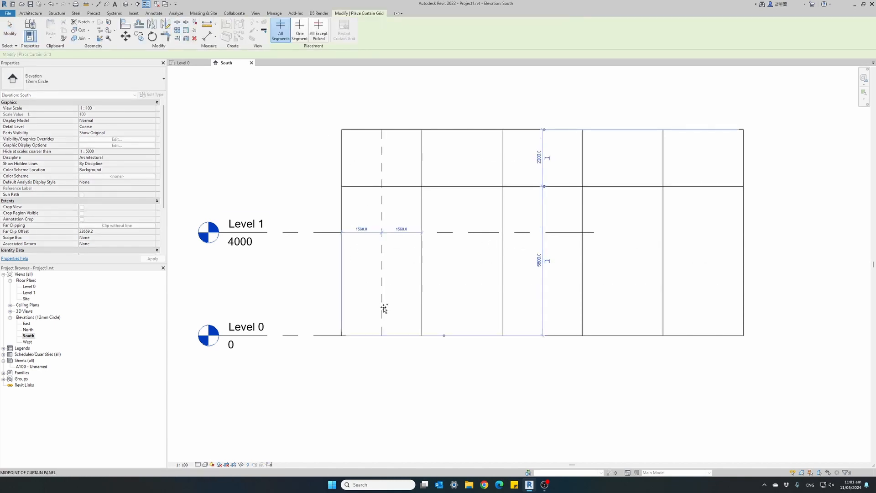
pyautogui.click(381, 299)
pyautogui.press('Escape')
# Place a vertical aligned dimension string from the curtain wall's top edge through both horizontal grid lines to its base.
pyautogui.click(209, 37)
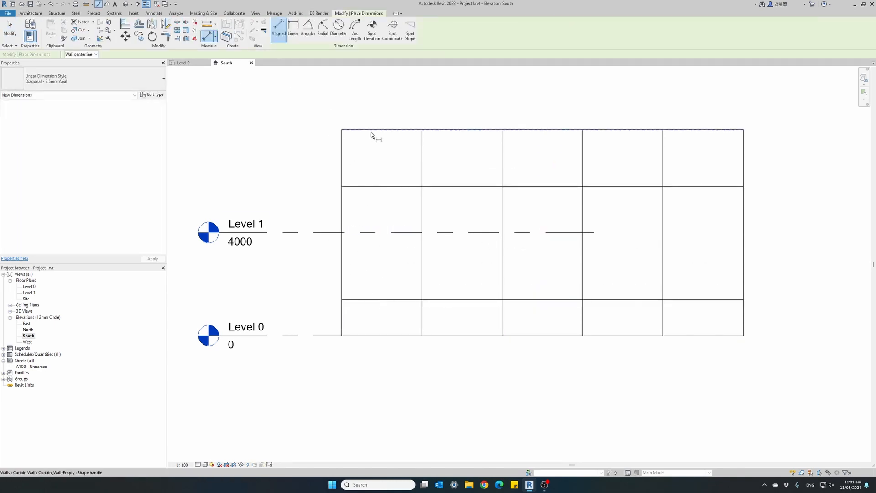
pyautogui.click(375, 130)
pyautogui.click(377, 187)
pyautogui.click(377, 301)
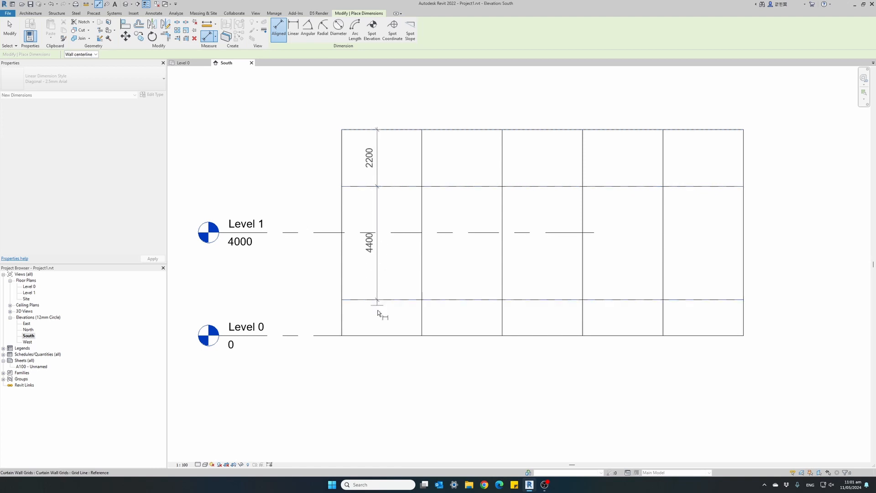
pyautogui.click(382, 336)
pyautogui.click(370, 371)
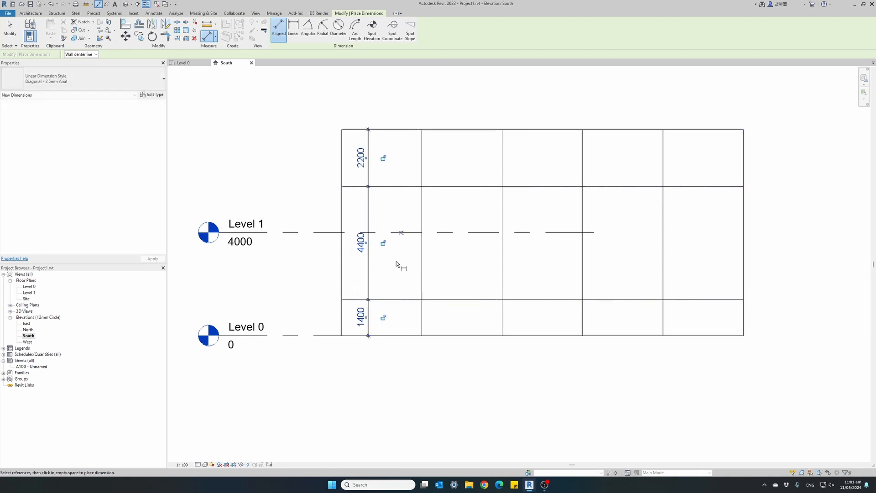
# Make the vertical dimension string's segments equal to space the horizontal curtain grid lines evenly.
pyautogui.click(401, 233)
pyautogui.press('Escape')
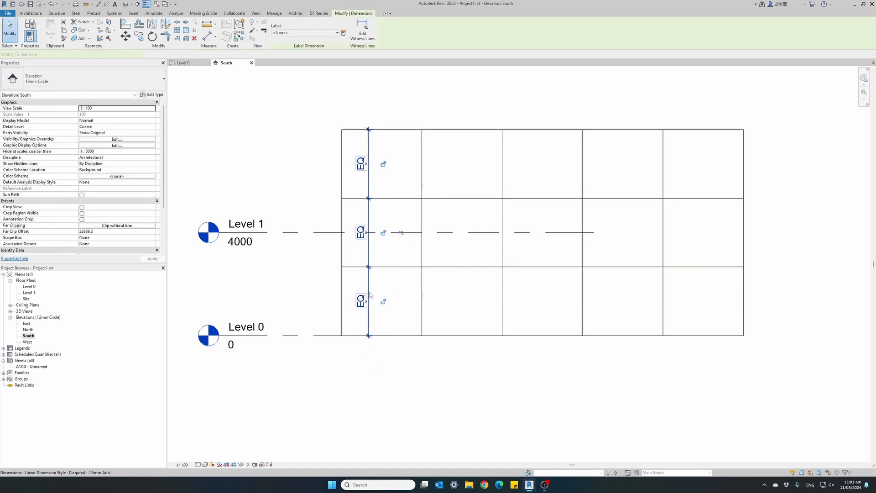
pyautogui.click(354, 290)
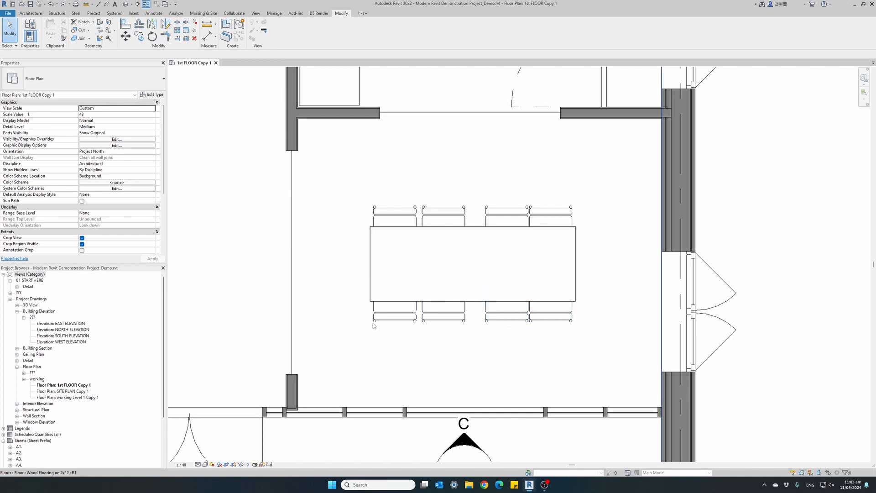
# In the 1st FLOOR Copy 1 plan, align the centres of the four facing chair pairs at the dining table and lock each alignment.
pyautogui.click(125, 25)
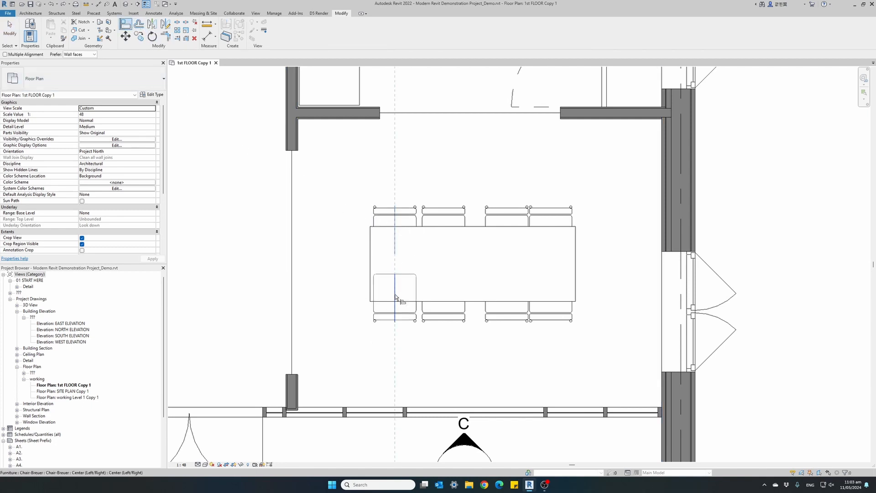
pyautogui.click(395, 307)
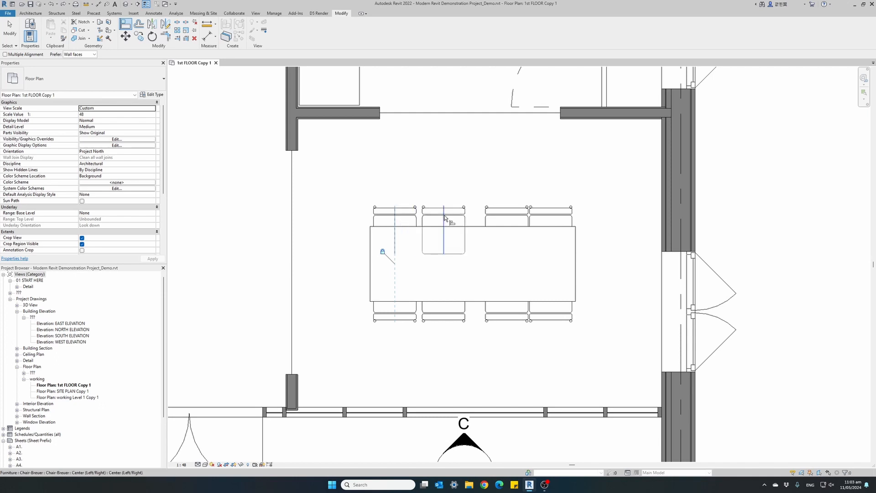
pyautogui.click(445, 301)
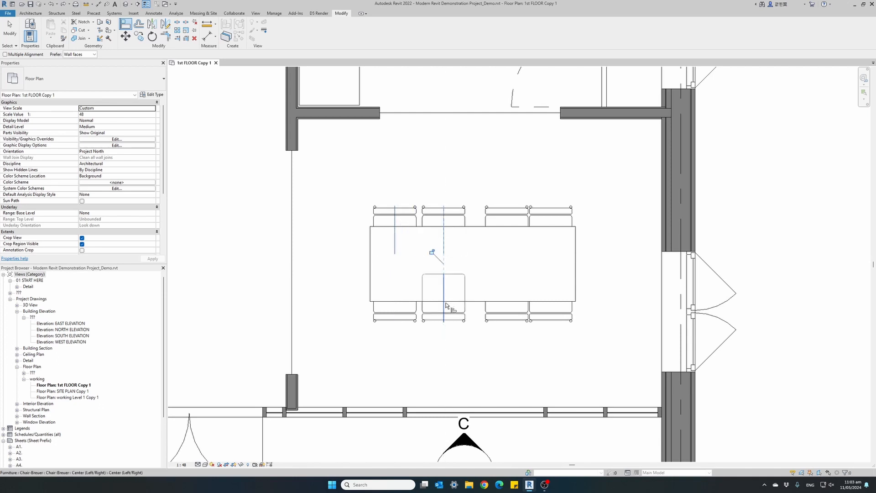
pyautogui.click(432, 251)
pyautogui.click(506, 218)
pyautogui.click(504, 289)
pyautogui.click(550, 246)
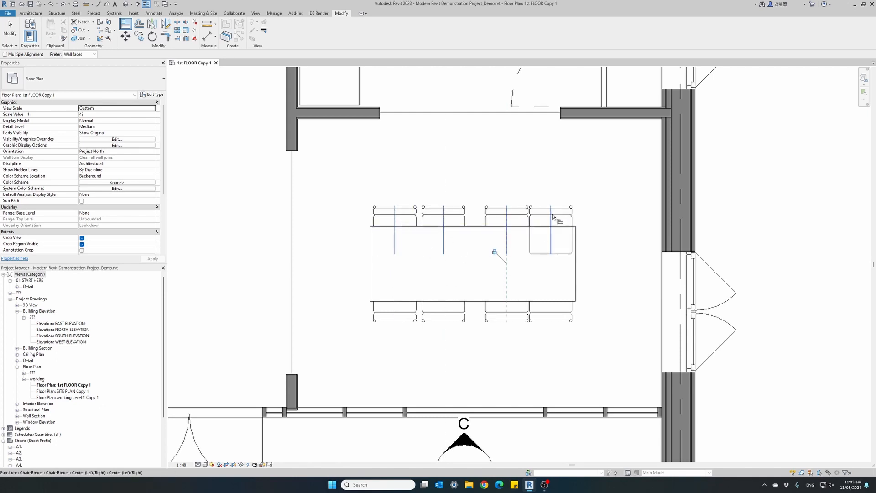
pyautogui.click(548, 303)
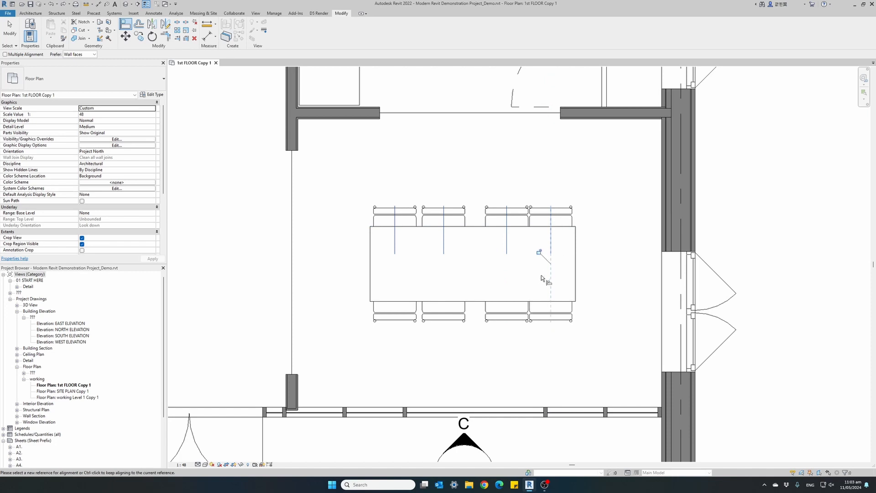
pyautogui.click(538, 251)
pyautogui.press('Escape')
pyautogui.press('Escape')
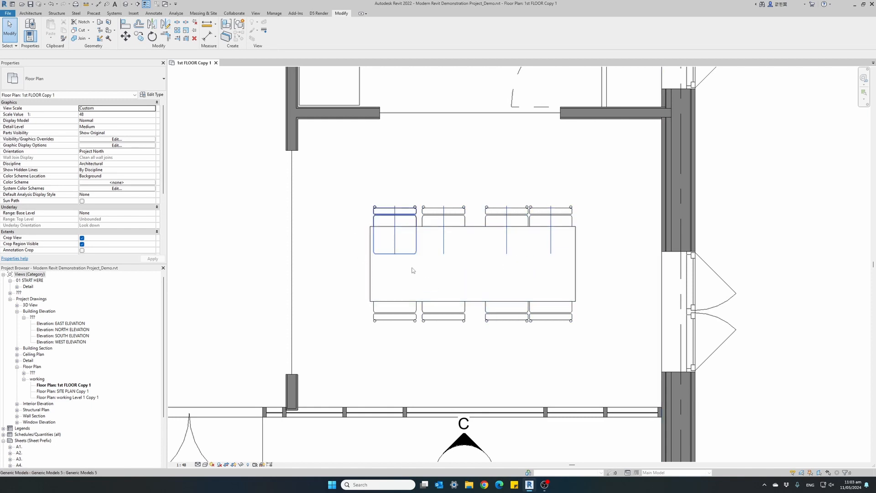
# Place an aligned dimension string above the dining table through the centrelines of the four upper chairs.
pyautogui.click(208, 37)
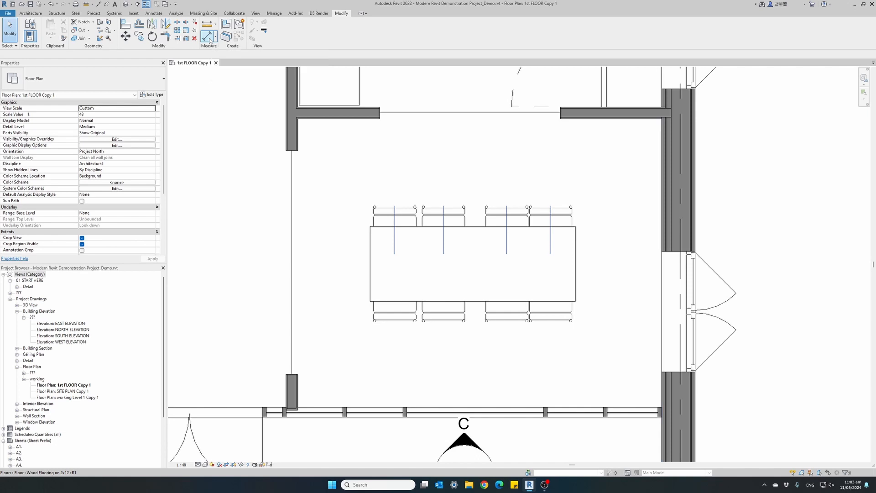
pyautogui.click(395, 223)
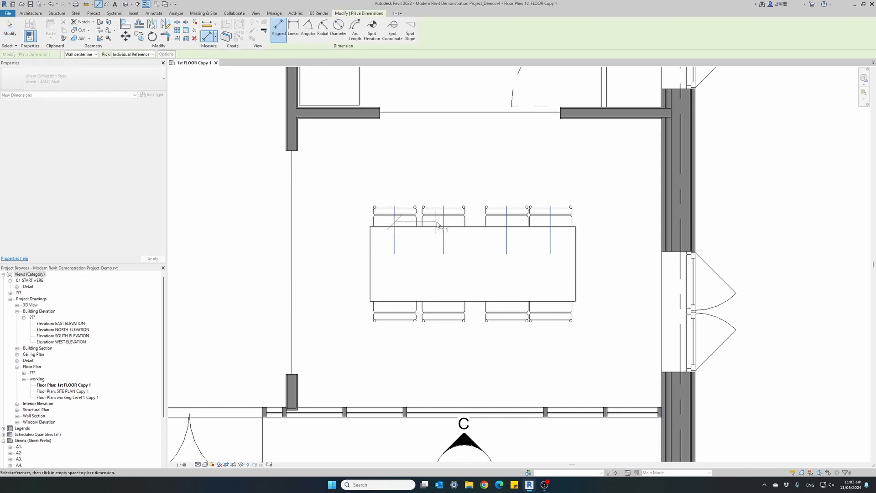
pyautogui.click(443, 222)
pyautogui.click(507, 222)
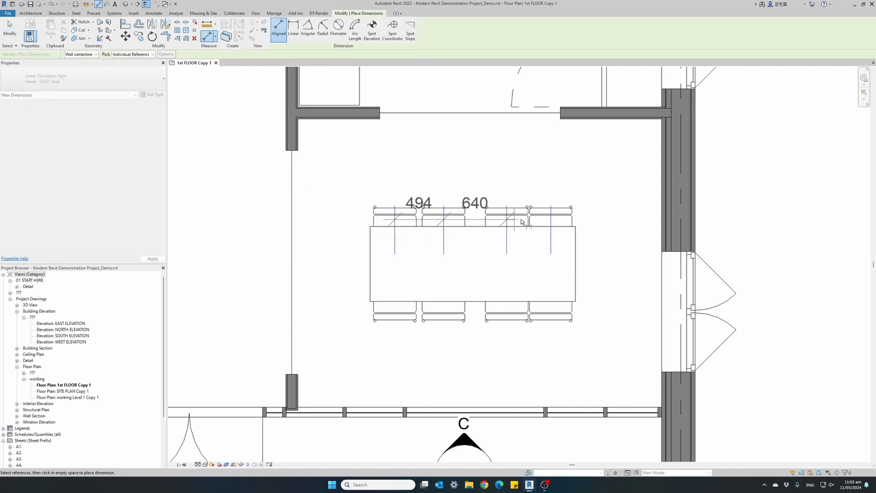
pyautogui.click(550, 222)
pyautogui.click(614, 185)
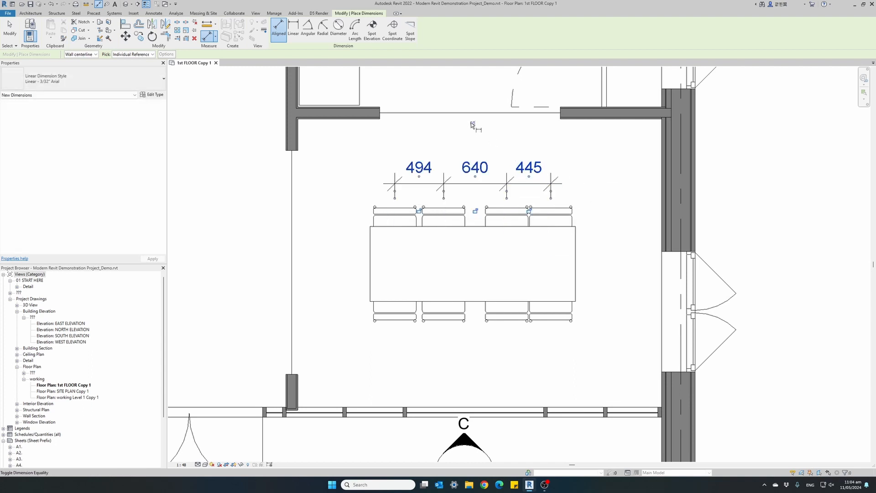
# Make the chair dimension string's segments equal to space the chair pairs evenly along the table.
pyautogui.click(472, 123)
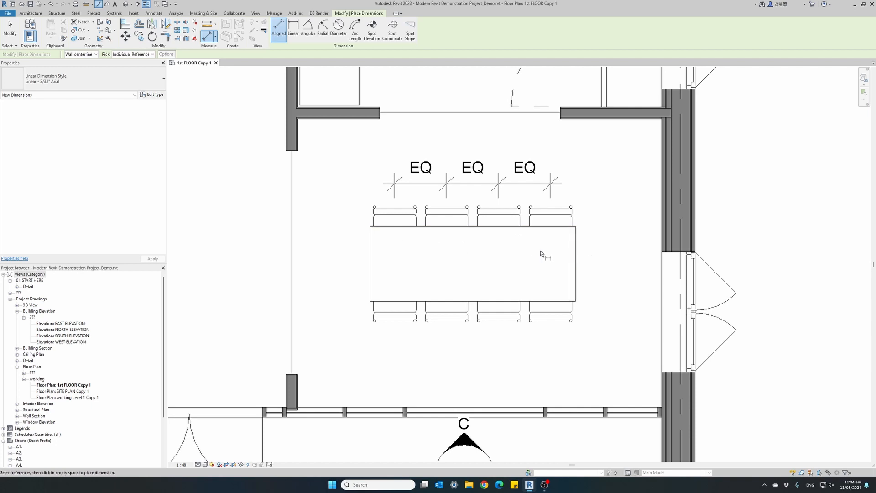
pyautogui.press('Escape')
pyautogui.press('Escape')
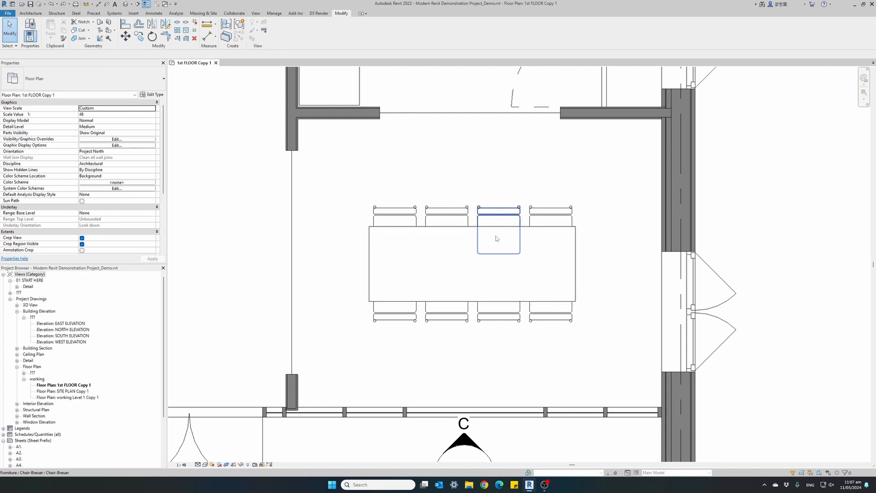
# Align the outer edges of the two end chairs with the table's left and right ends and lock both alignments.
pyautogui.click(125, 25)
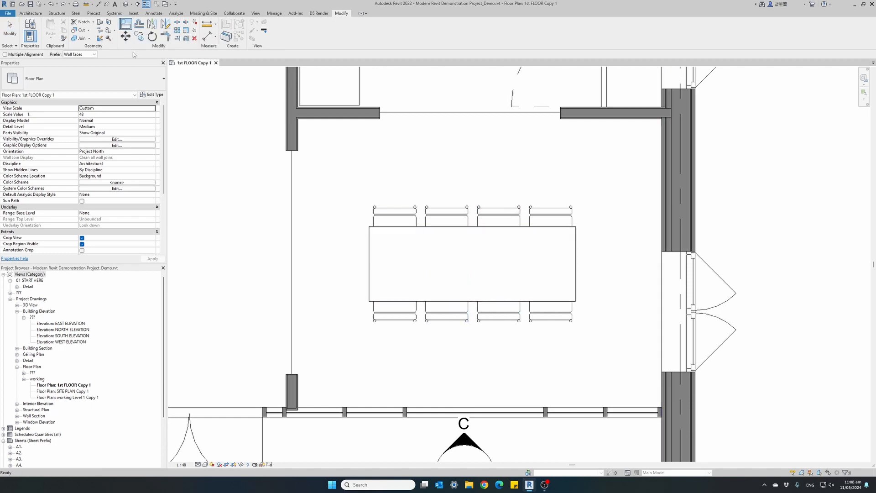
pyautogui.click(374, 218)
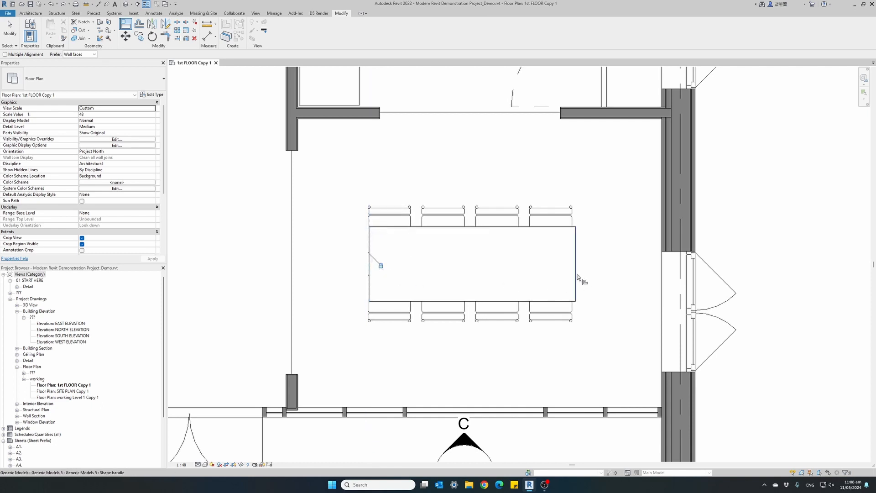
pyautogui.click(576, 213)
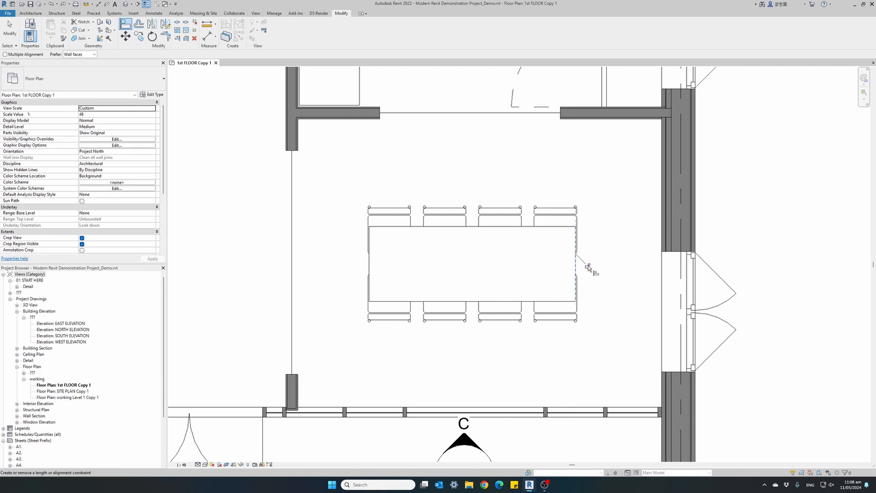
pyautogui.press('Escape')
# Stretch the table's left end close to the room's left boundary line and shorten it back to about its original length.
pyautogui.click(380, 271)
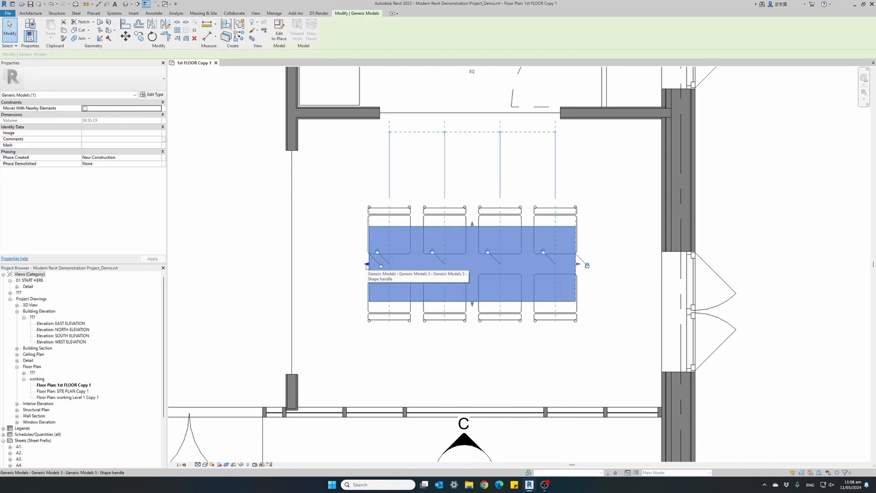
pyautogui.moveTo(366, 264); pyautogui.dragTo(312, 263)
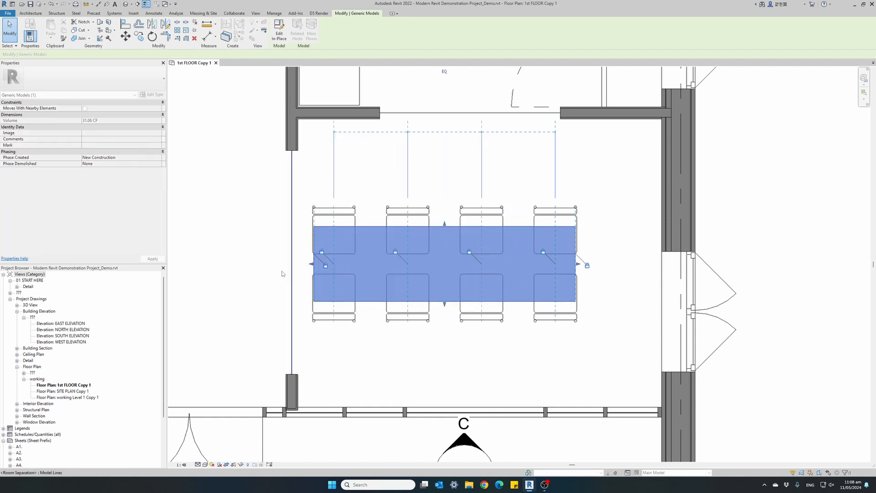
pyautogui.click(210, 284)
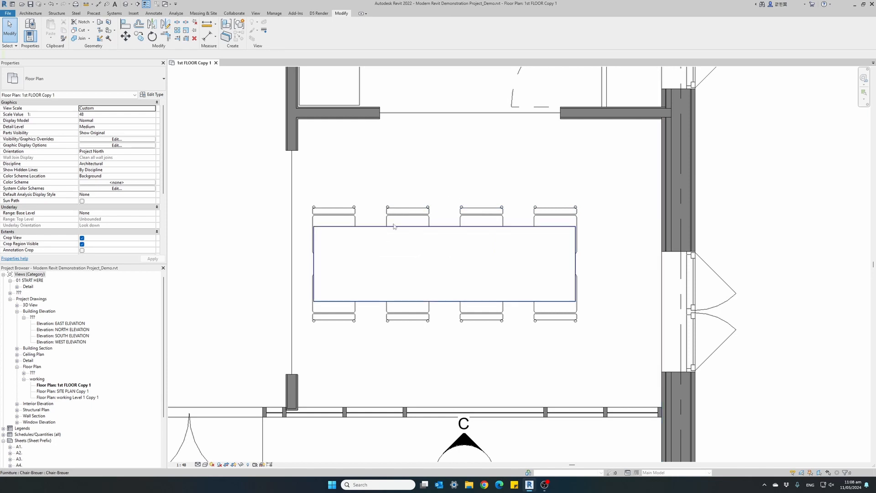
pyautogui.click(501, 260)
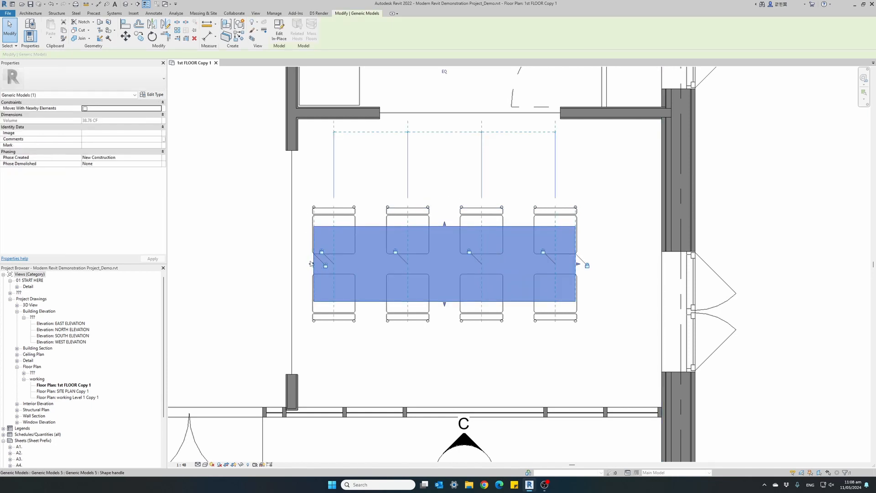
pyautogui.moveTo(312, 264); pyautogui.dragTo(372, 270)
pyautogui.click(328, 259)
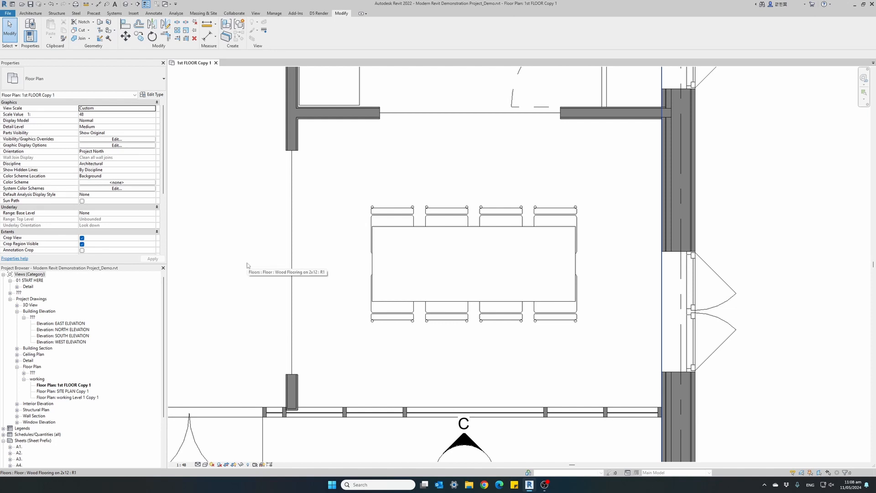
# Lengthen the table by moving its left end about halfway toward the room's left boundary line.
pyautogui.click(373, 266)
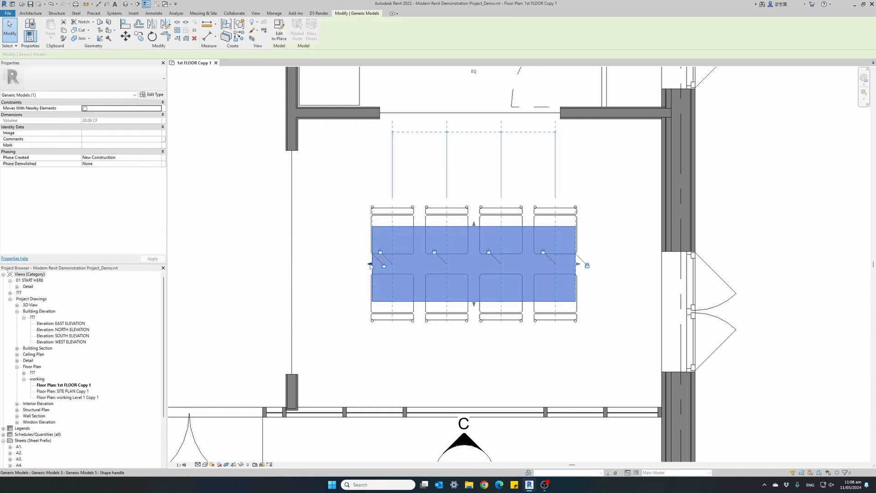
pyautogui.moveTo(370, 266); pyautogui.dragTo(332, 266)
pyautogui.click(264, 276)
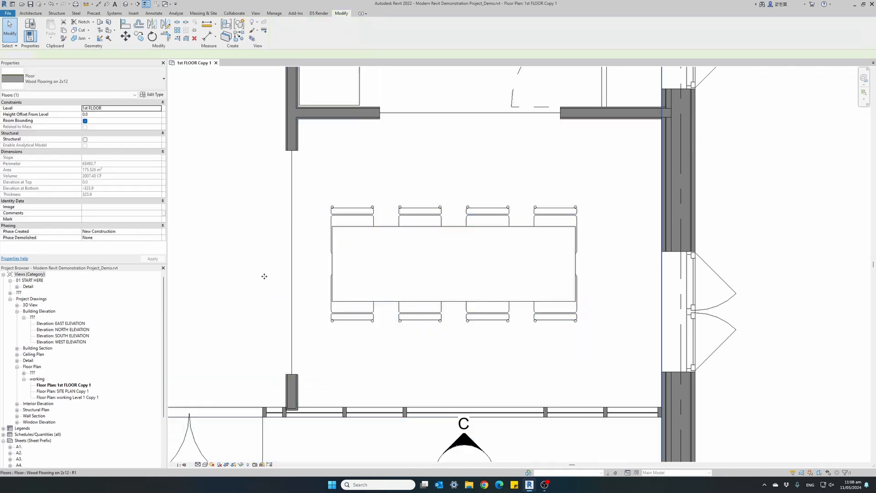
pyautogui.press('Escape')
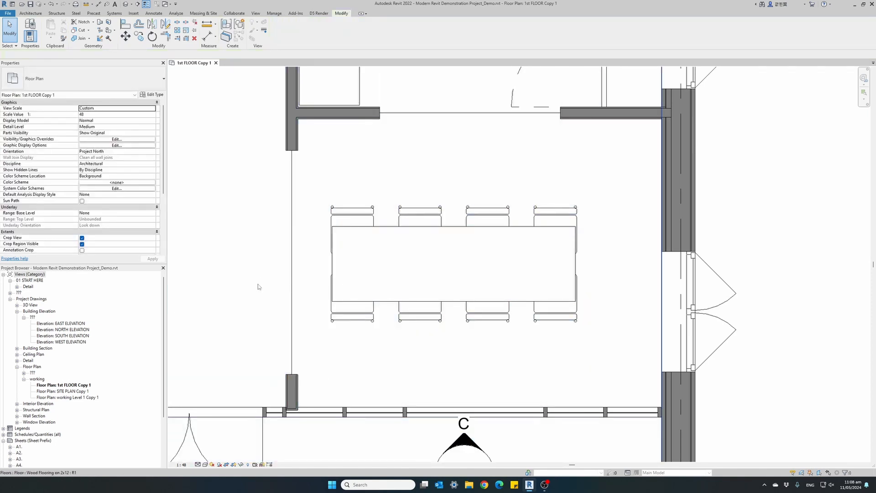